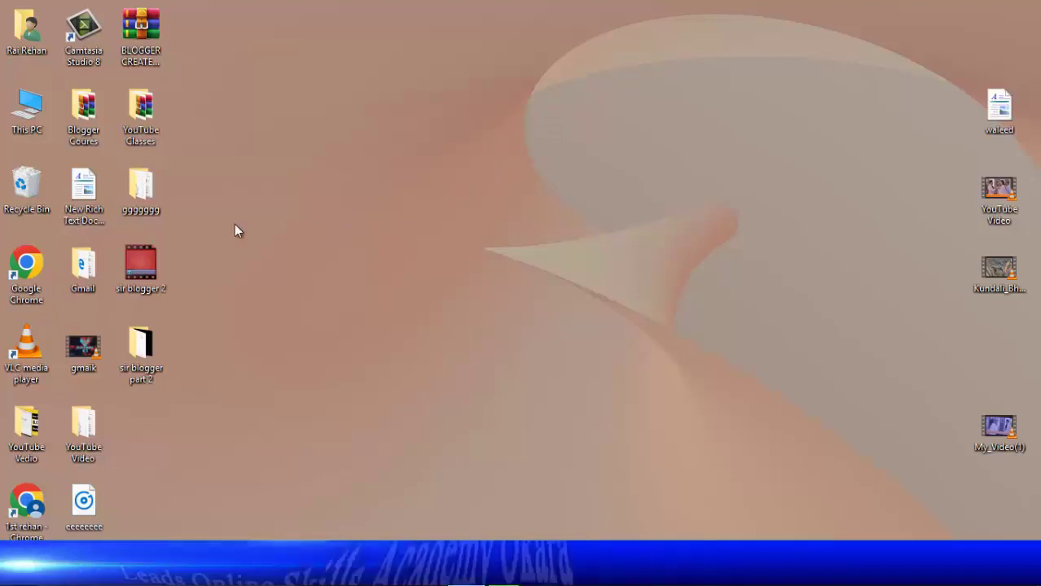
# Launch Google Chrome with the signed-in profile and open Blogger from the Google apps list
pyautogui.doubleClick(36, 297)
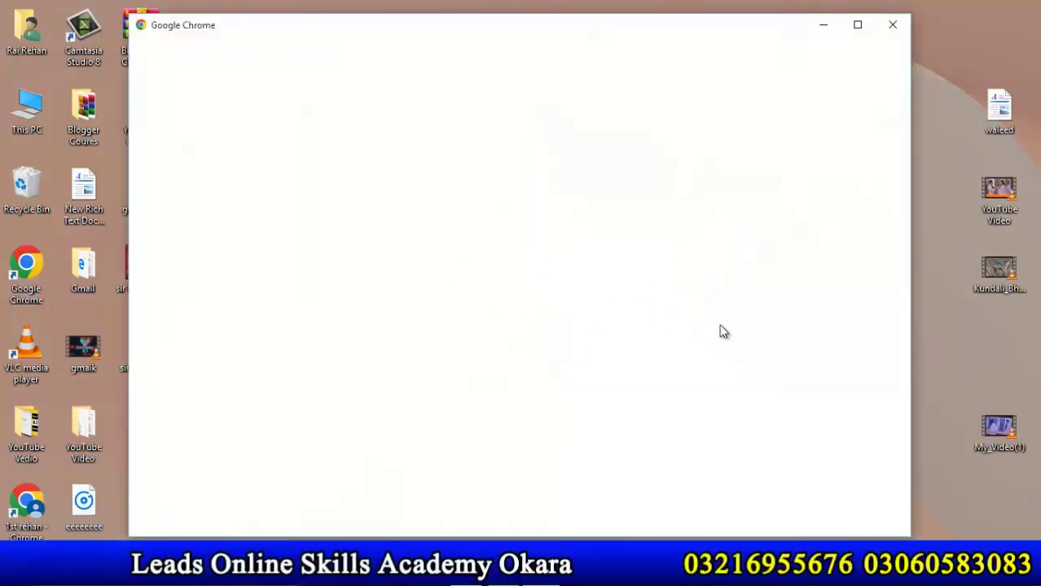
pyautogui.click(583, 370)
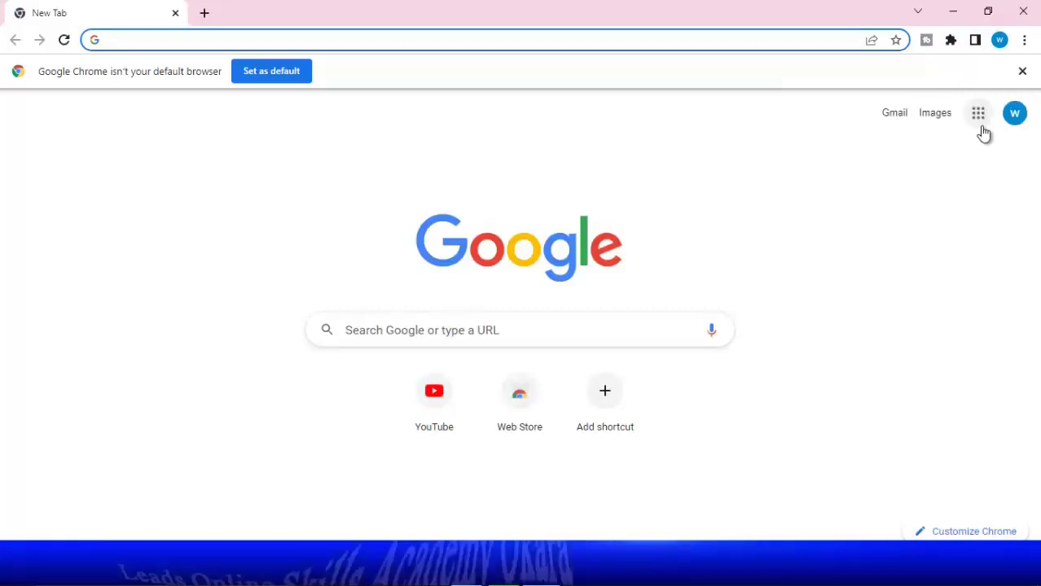
pyautogui.click(982, 127)
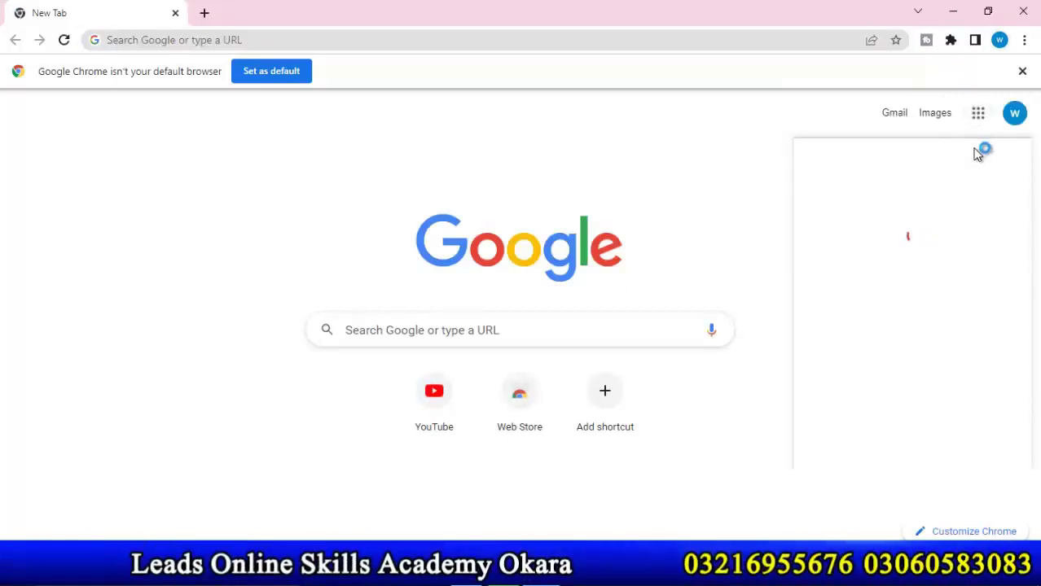
pyautogui.scroll(-3, 975, 226)
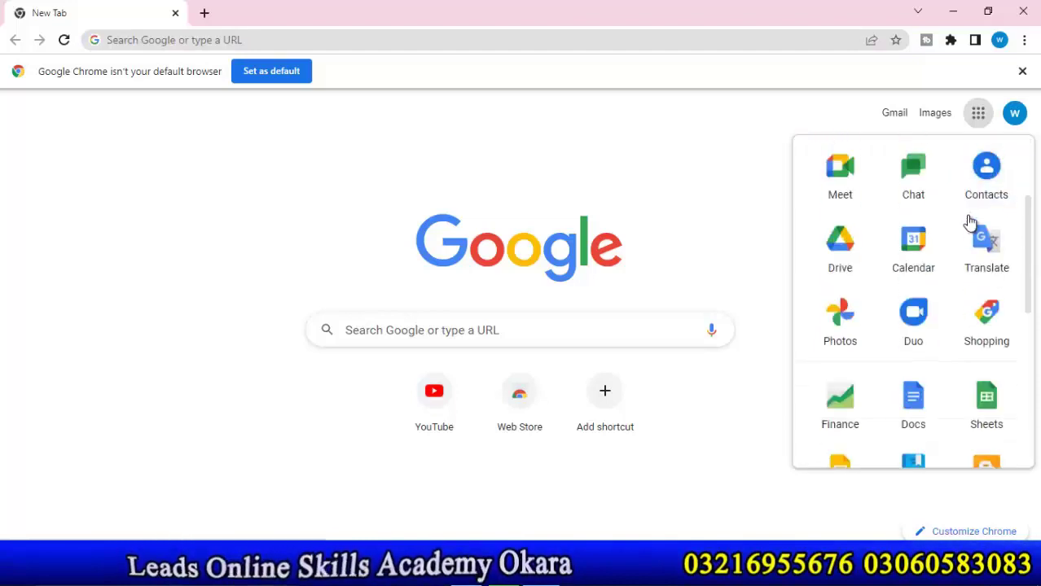
pyautogui.click(1003, 417)
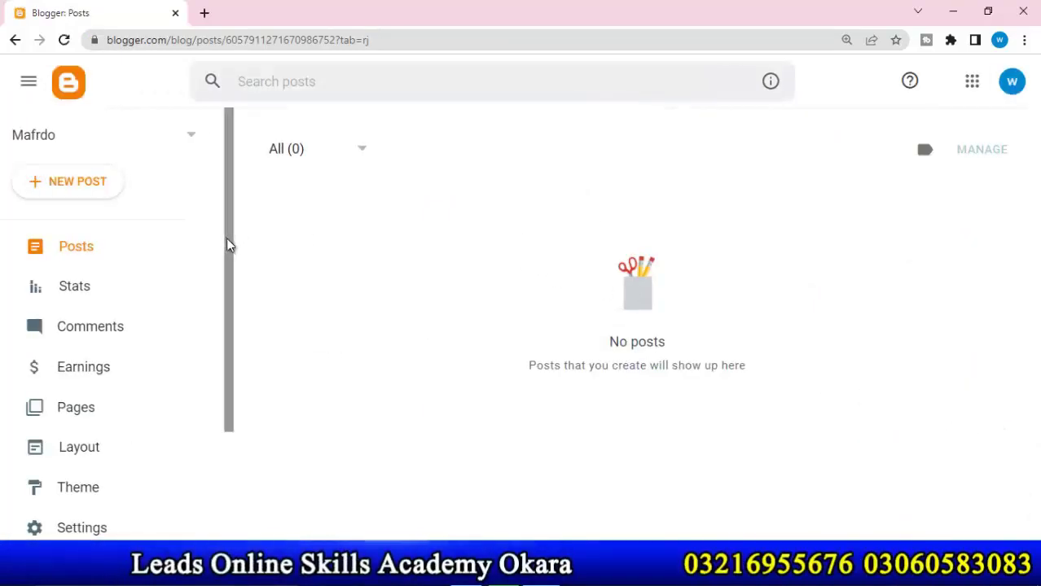
# View the live Mafrdo blog to examine its header menu, then close it and return to the Blogger dashboard
pyautogui.moveTo(227, 238); pyautogui.dragTo(216, 368)
pyautogui.click(102, 453)
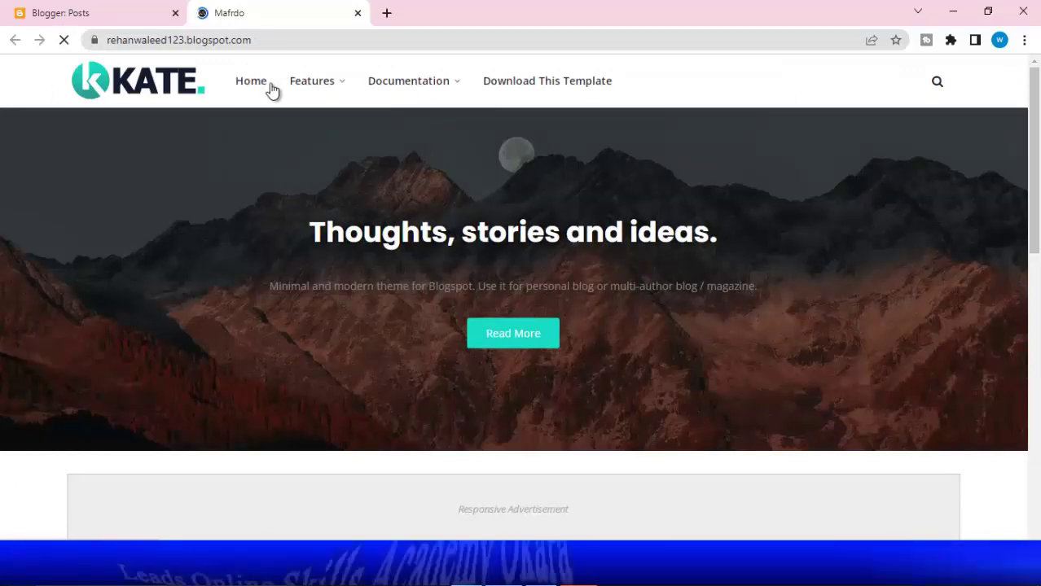
pyautogui.moveTo(419, 82)
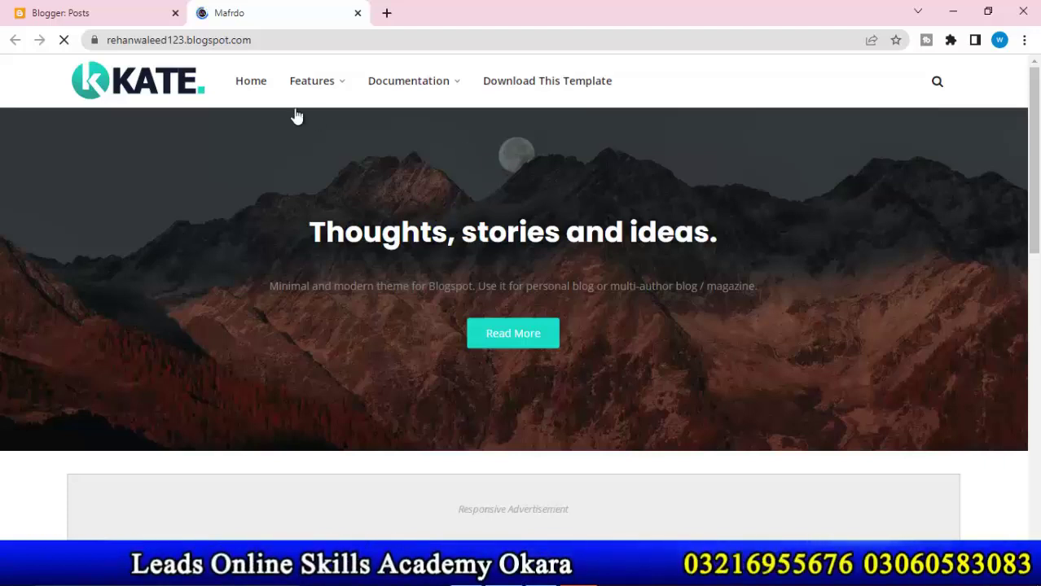
pyautogui.click(123, 6)
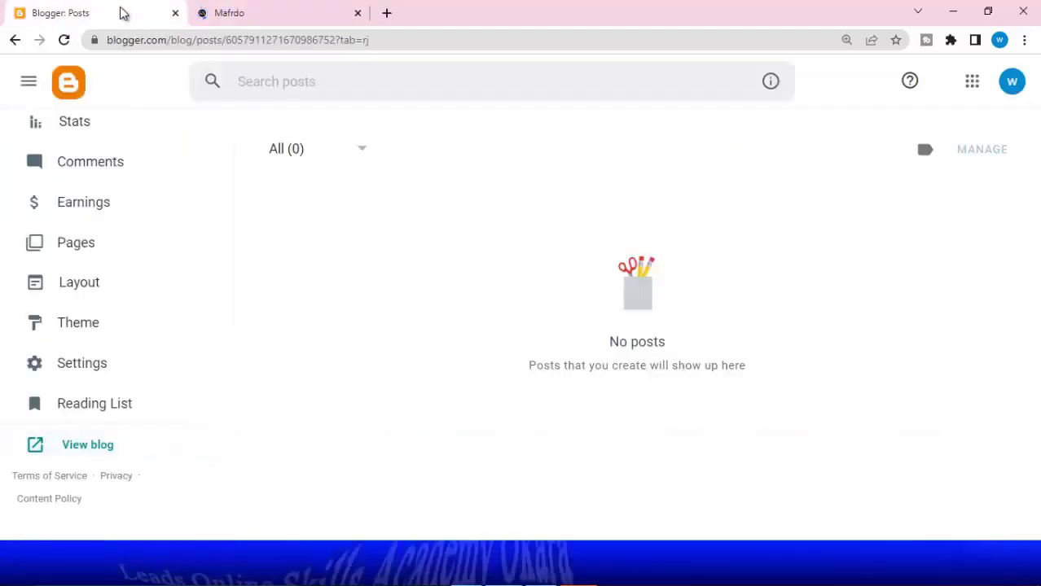
pyautogui.click(356, 13)
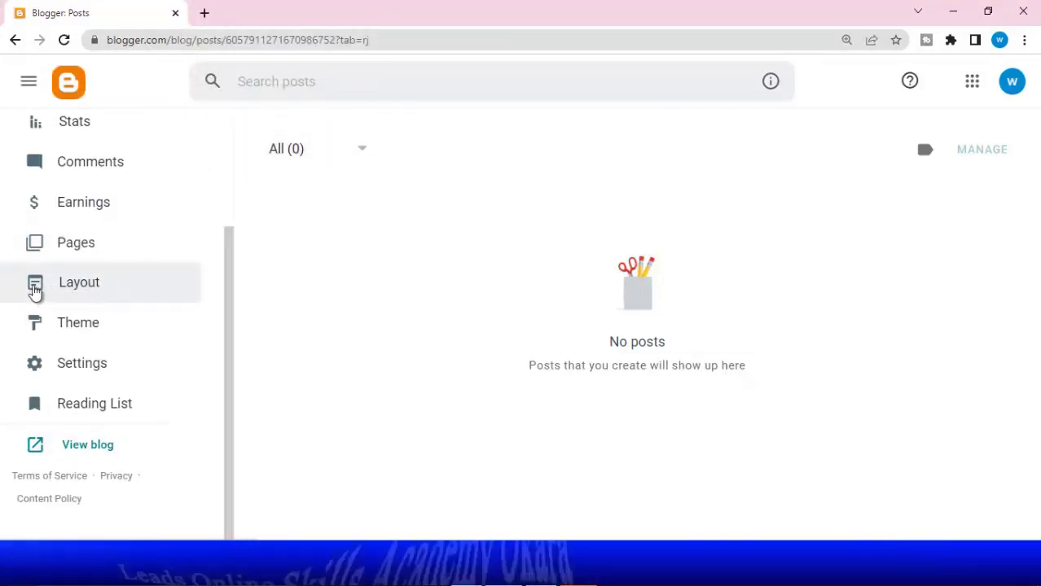
# Open the Main Menu link list gadget for editing in the blog's layout
pyautogui.click(92, 300)
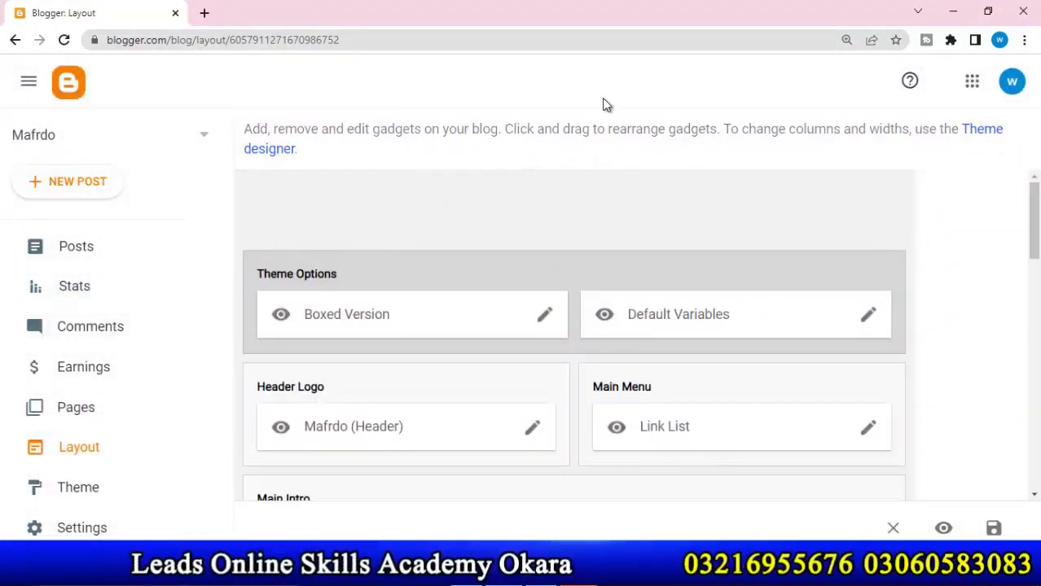
pyautogui.scroll(-1, 625, 183)
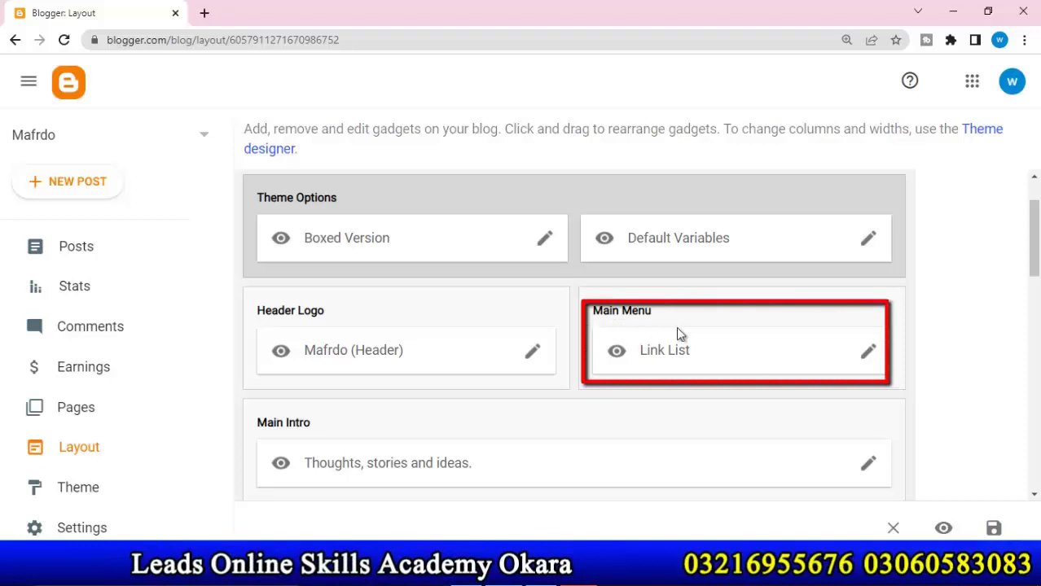
pyautogui.click(870, 353)
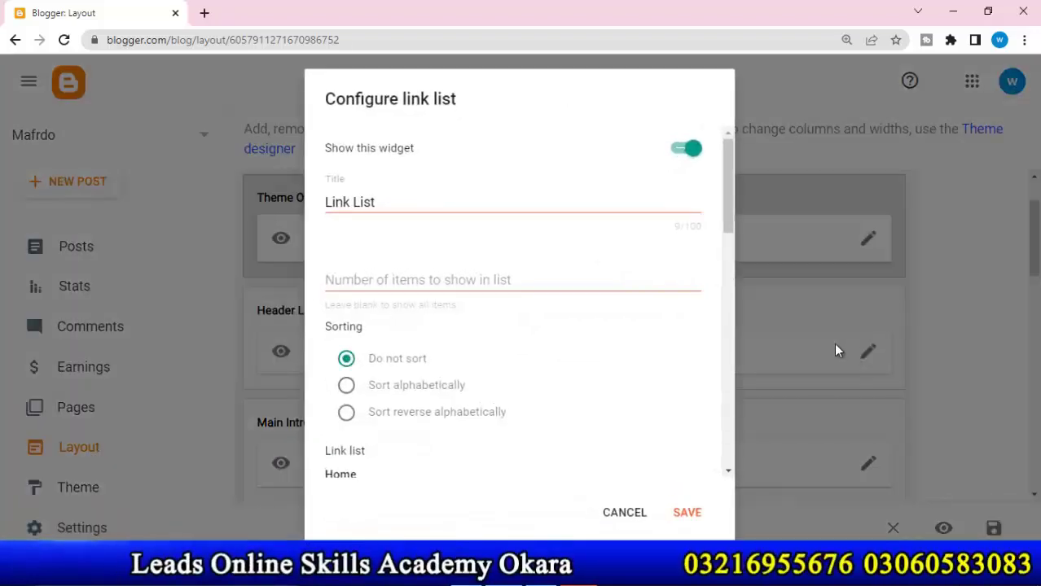
# Delete every existing item from the Main Menu link list and save the gadget
pyautogui.scroll(-3, 682, 225)
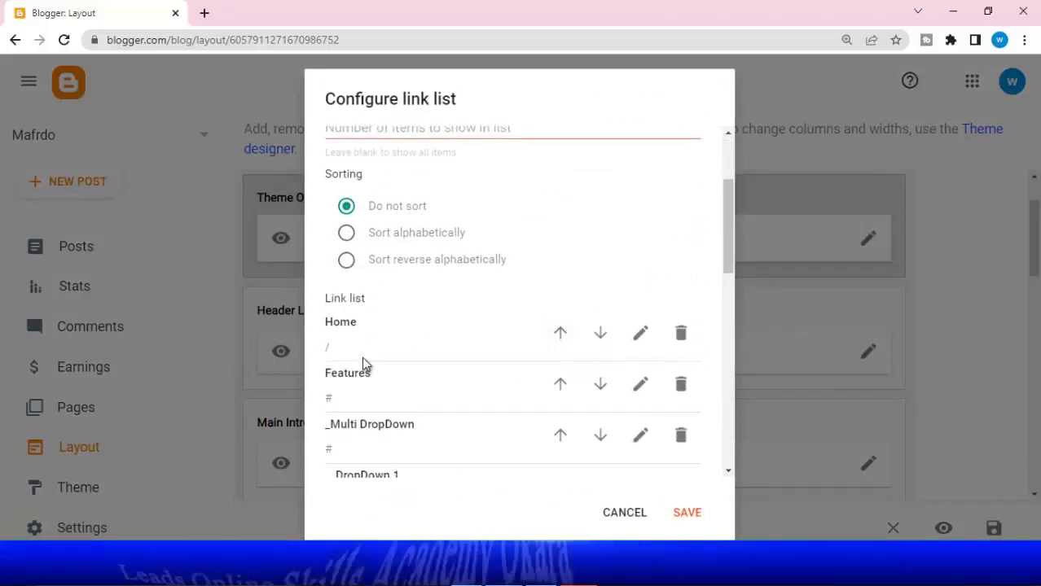
pyautogui.click(680, 334)
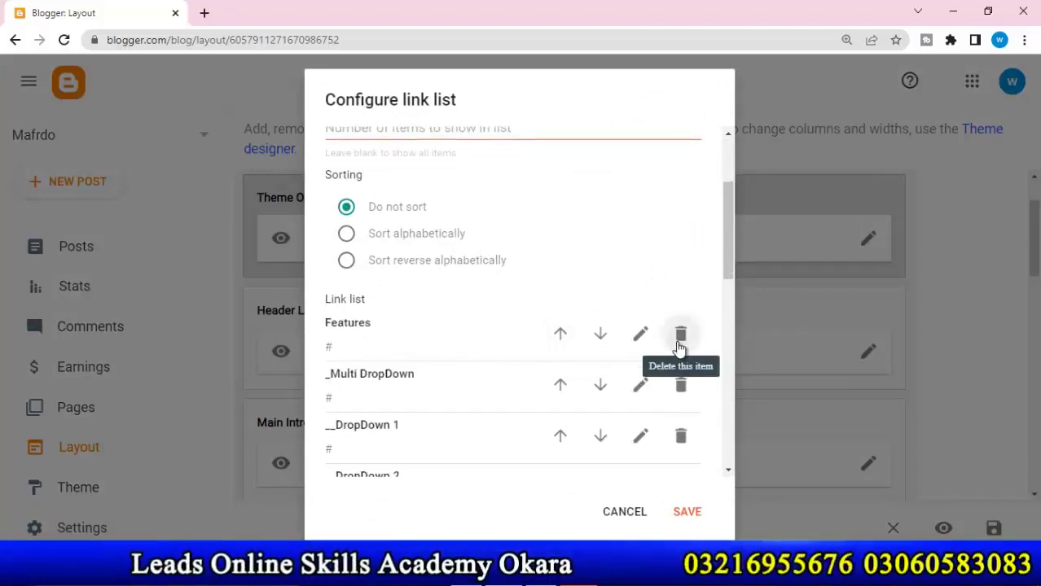
pyautogui.click(680, 334)
pyautogui.click(680, 334)
pyautogui.click(680, 334)
pyautogui.click(680, 334)
pyautogui.click(680, 333)
pyautogui.click(680, 350)
pyautogui.click(680, 352)
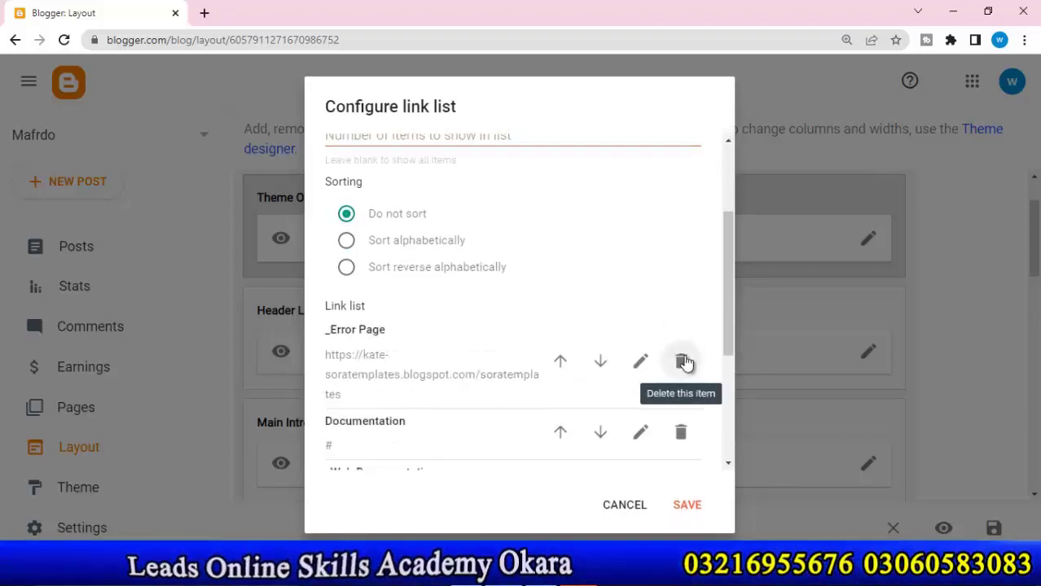
pyautogui.click(680, 360)
pyautogui.click(681, 364)
pyautogui.click(681, 368)
pyautogui.click(683, 374)
pyautogui.click(682, 381)
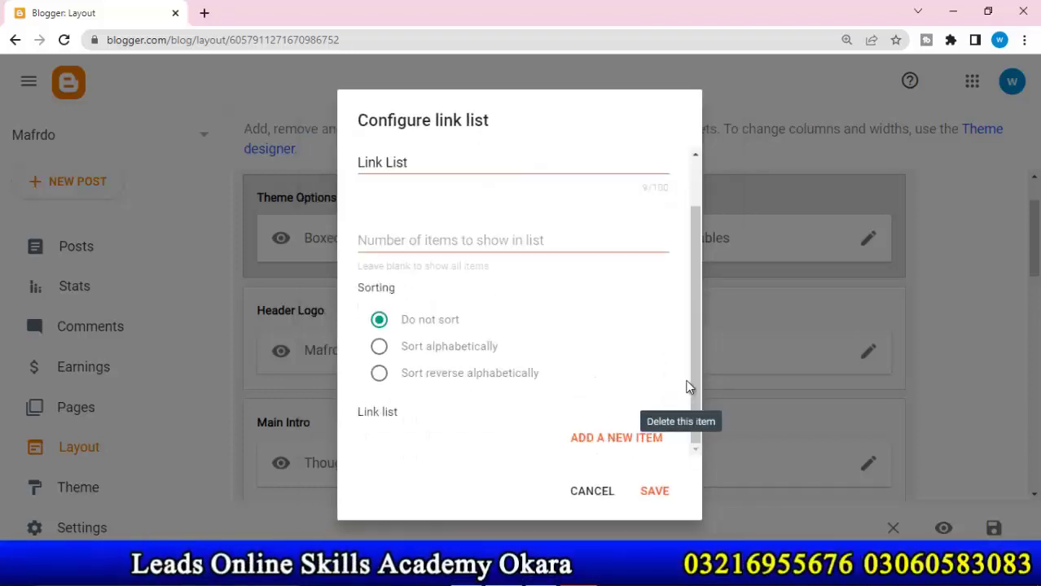
pyautogui.click(654, 493)
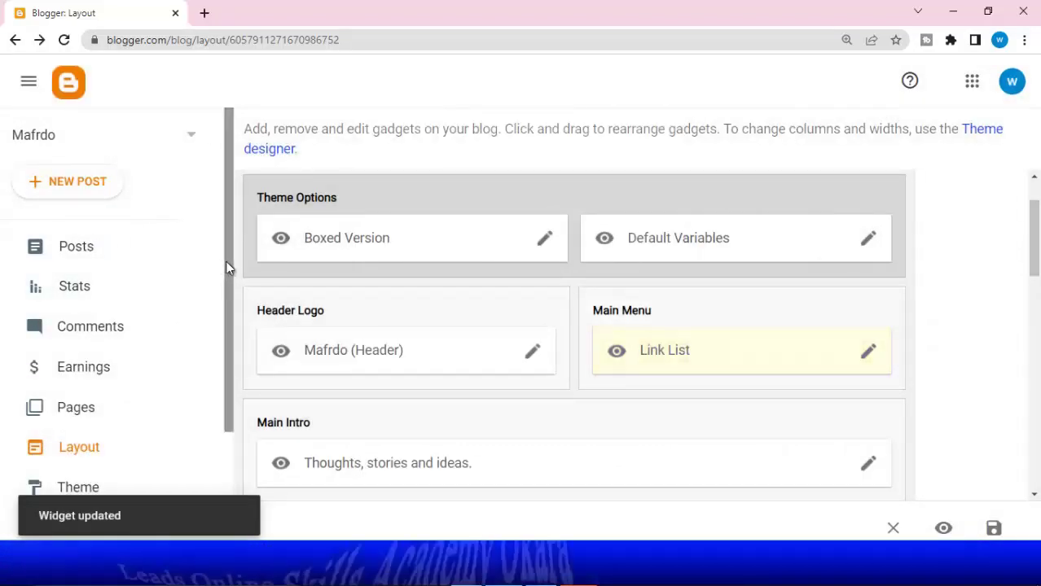
# View the live blog to check its header menu without the deleted links, then return to the layout
pyautogui.moveTo(228, 267); pyautogui.dragTo(179, 444)
pyautogui.click(95, 441)
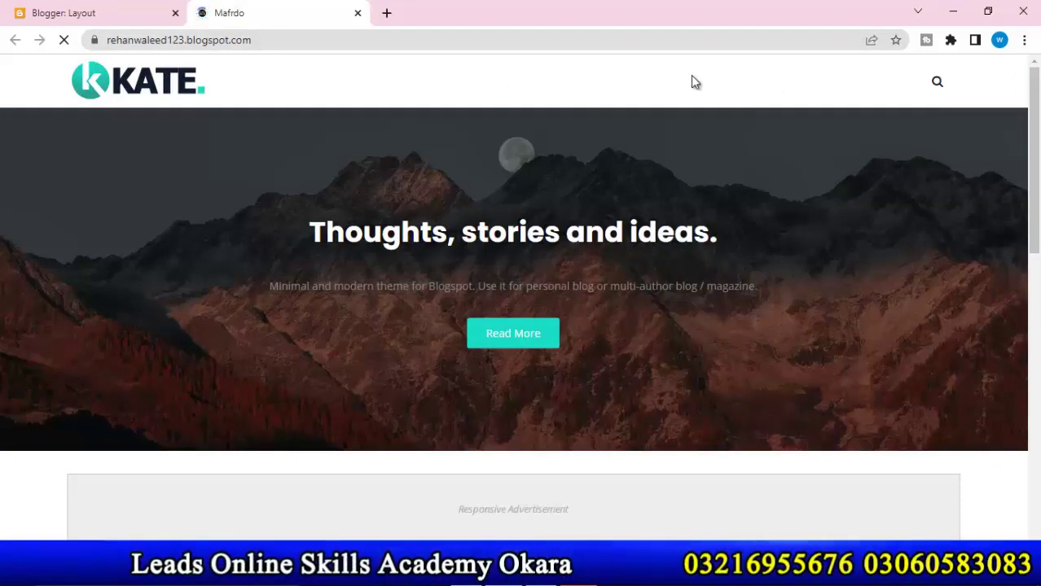
pyautogui.click(129, 16)
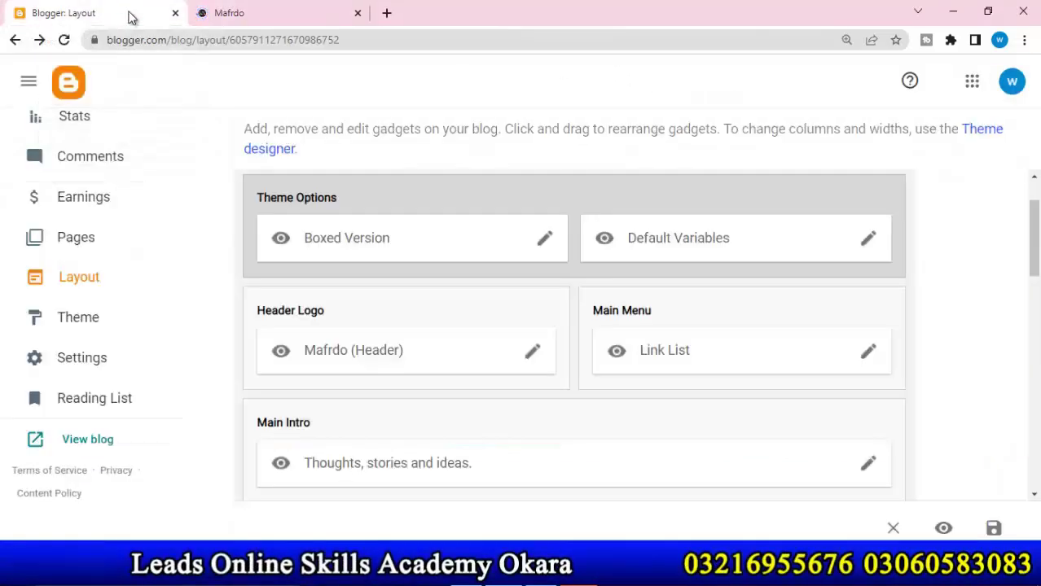
# Add an item with the site name "Home" to the Main Menu link list and save the gadget
pyautogui.click(875, 363)
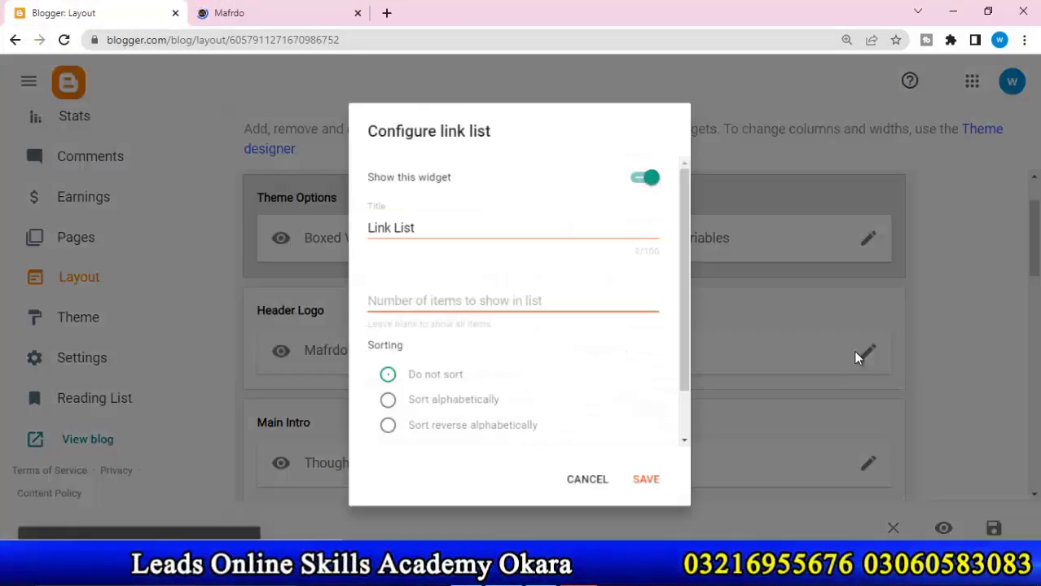
pyautogui.moveTo(694, 311); pyautogui.dragTo(694, 361)
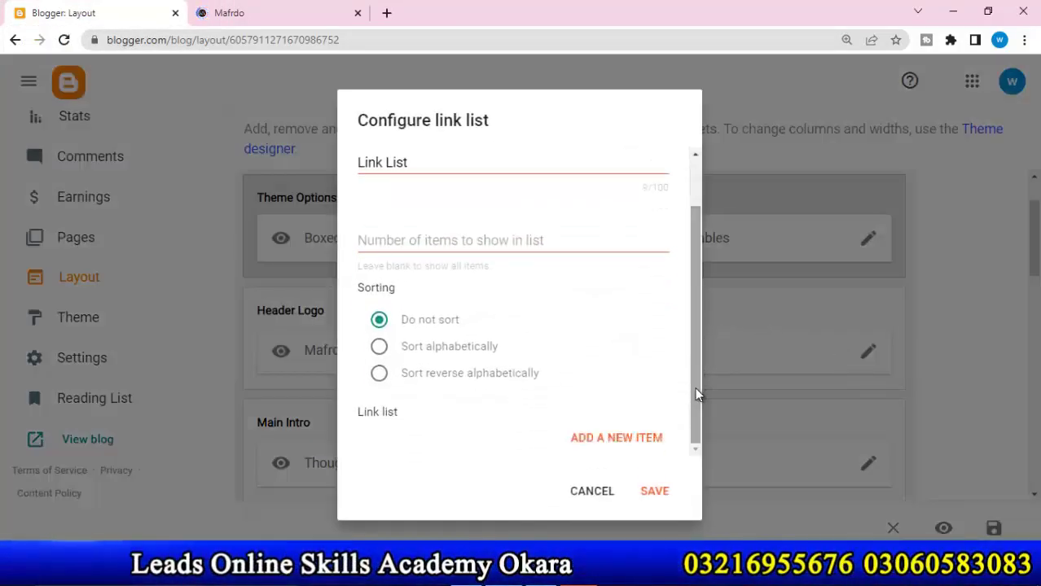
pyautogui.click(623, 442)
pyautogui.scroll(-1, 545, 417)
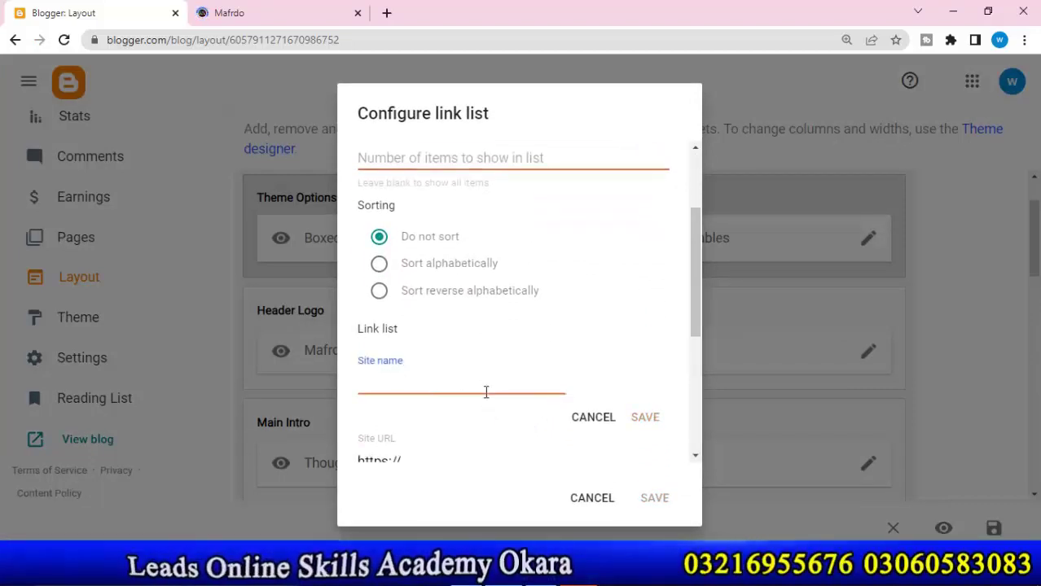
pyautogui.write('Home')
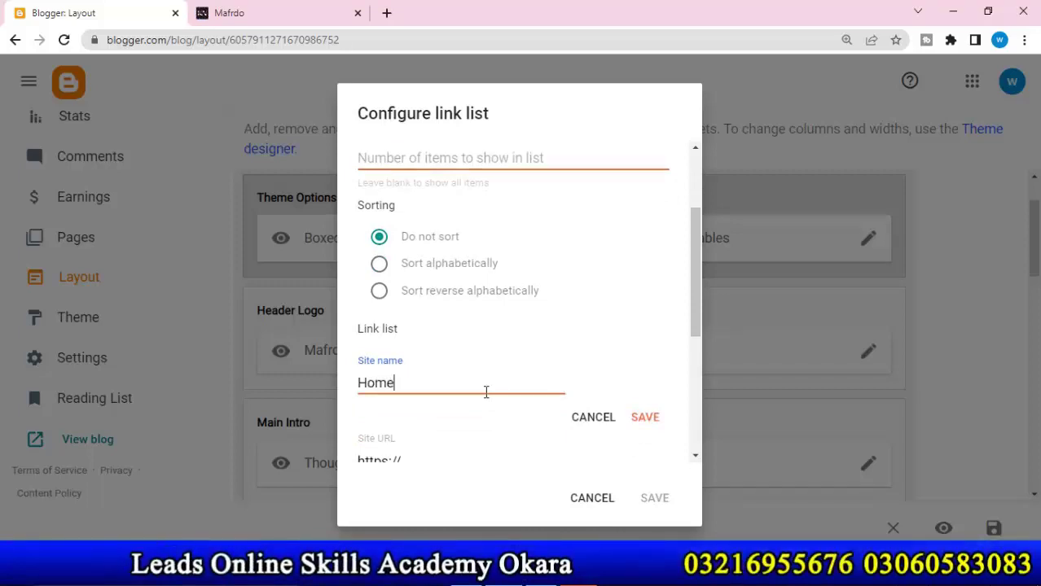
pyautogui.click(635, 420)
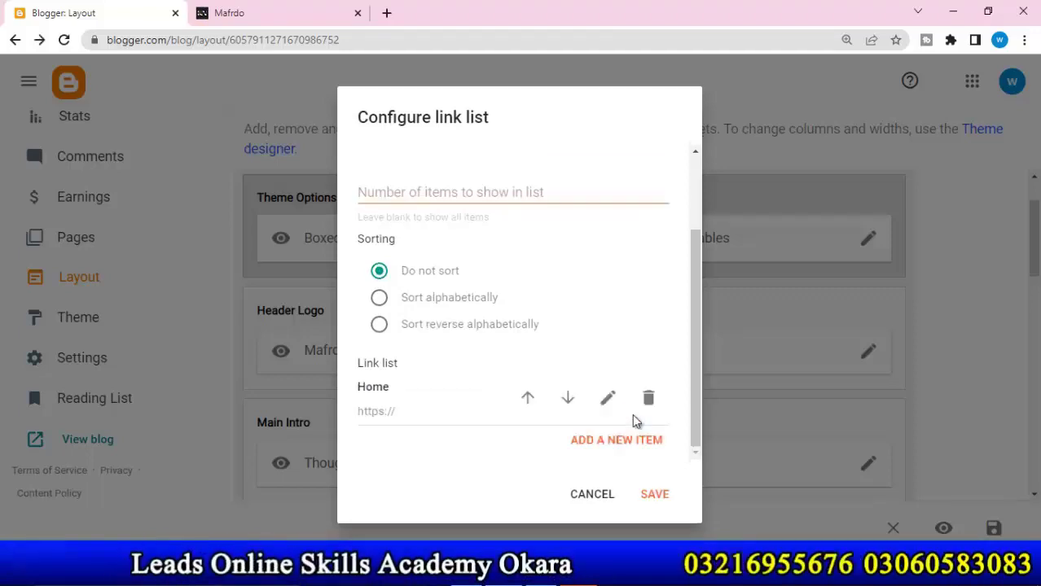
pyautogui.click(676, 497)
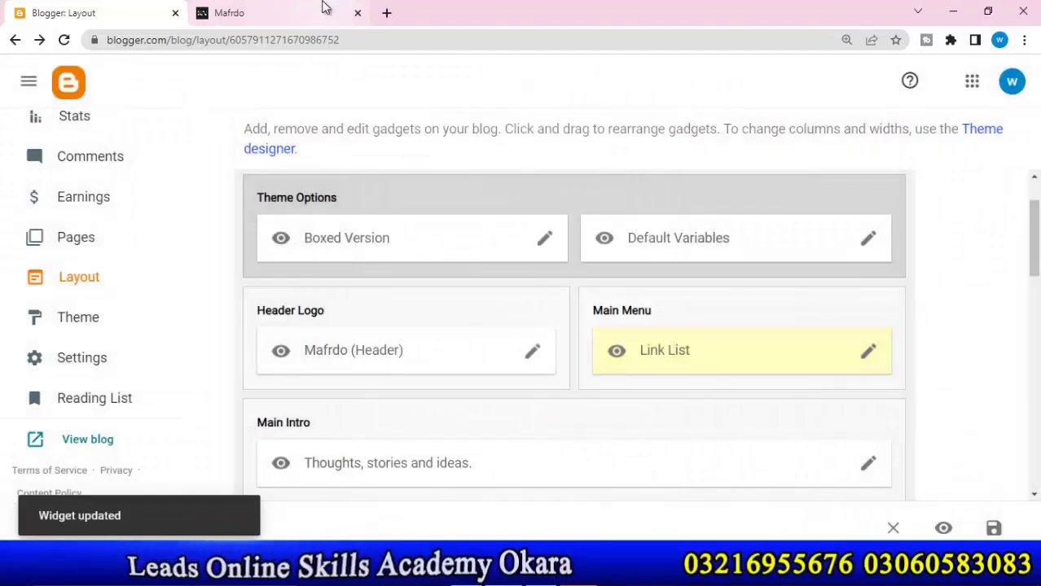
# Reload the live blog to check the Home link in the header menu, then return to the layout
pyautogui.click(321, 12)
pyautogui.click(65, 41)
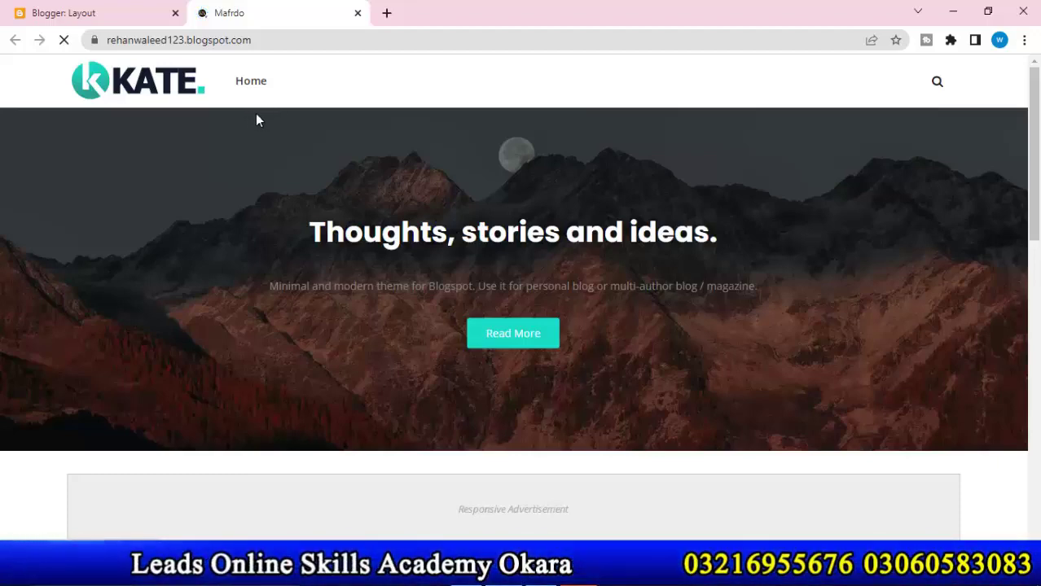
pyautogui.click(145, 15)
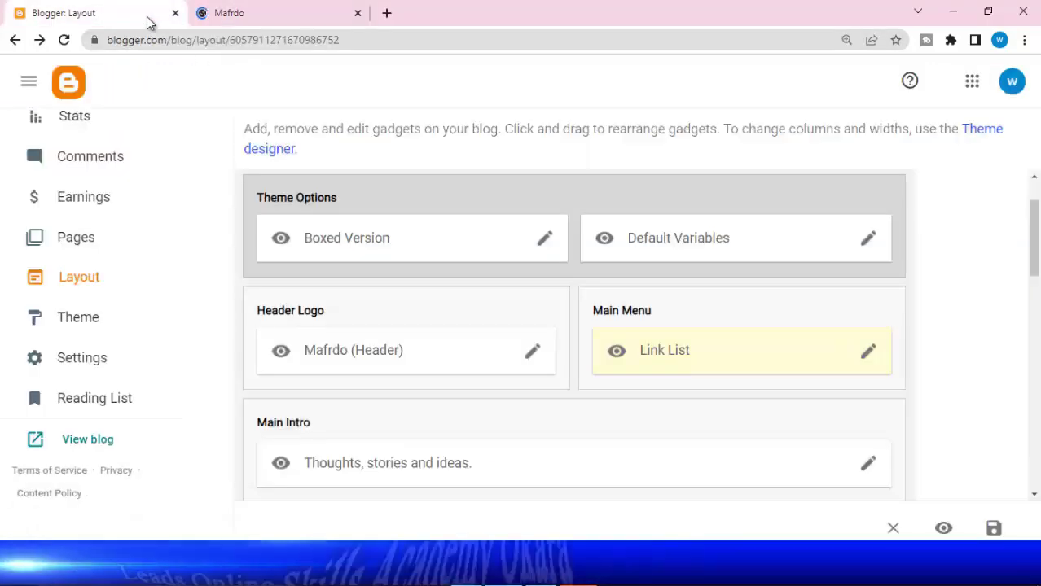
# Add a second item with the site name "mean page" to the Main Menu link list and save the gadget
pyautogui.click(865, 351)
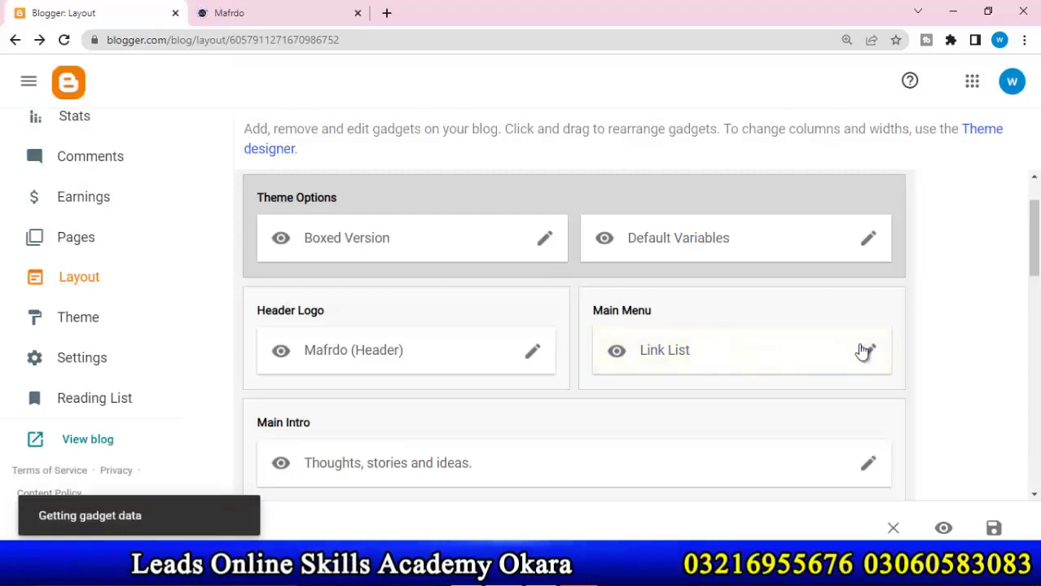
pyautogui.moveTo(695, 350); pyautogui.dragTo(697, 422)
pyautogui.click(632, 440)
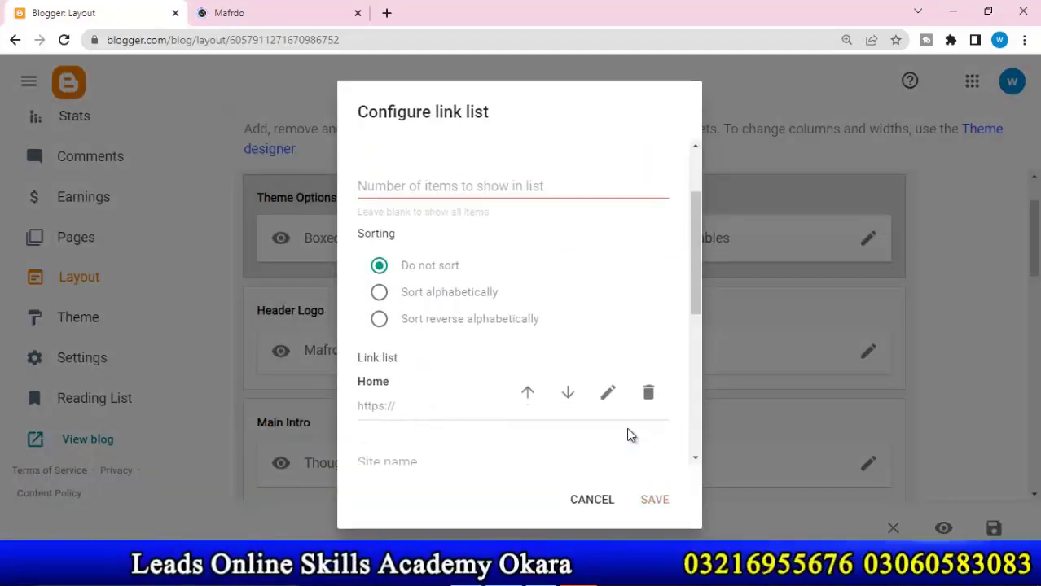
pyautogui.moveTo(696, 305); pyautogui.dragTo(701, 363)
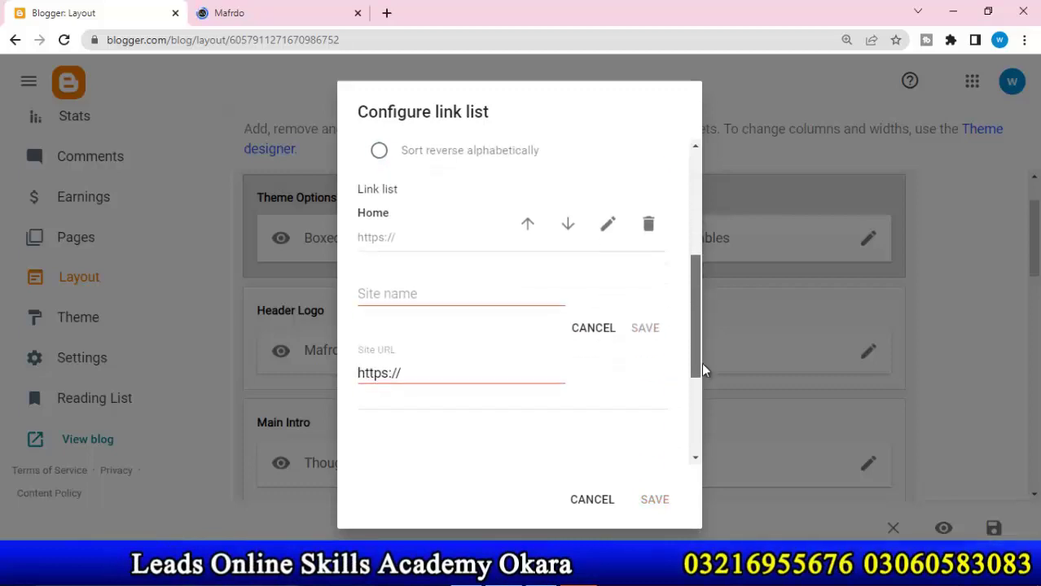
pyautogui.click(452, 293)
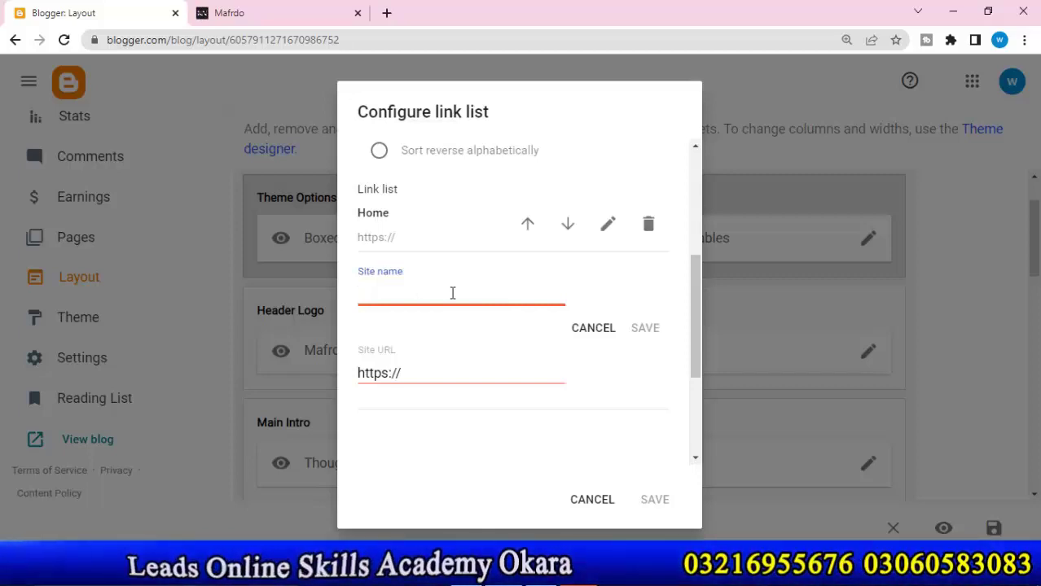
pyautogui.write('mean')
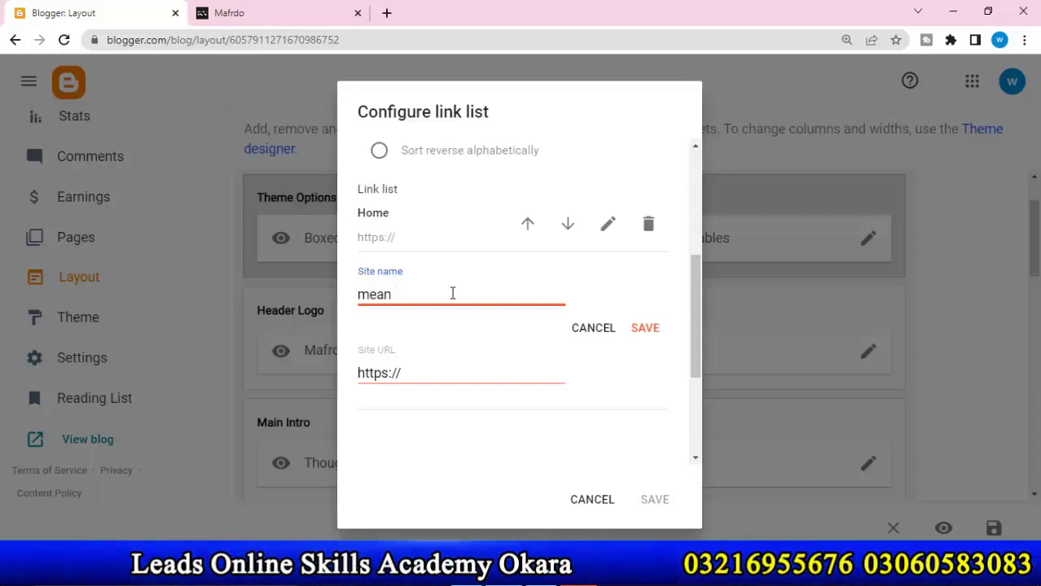
pyautogui.write(' page')
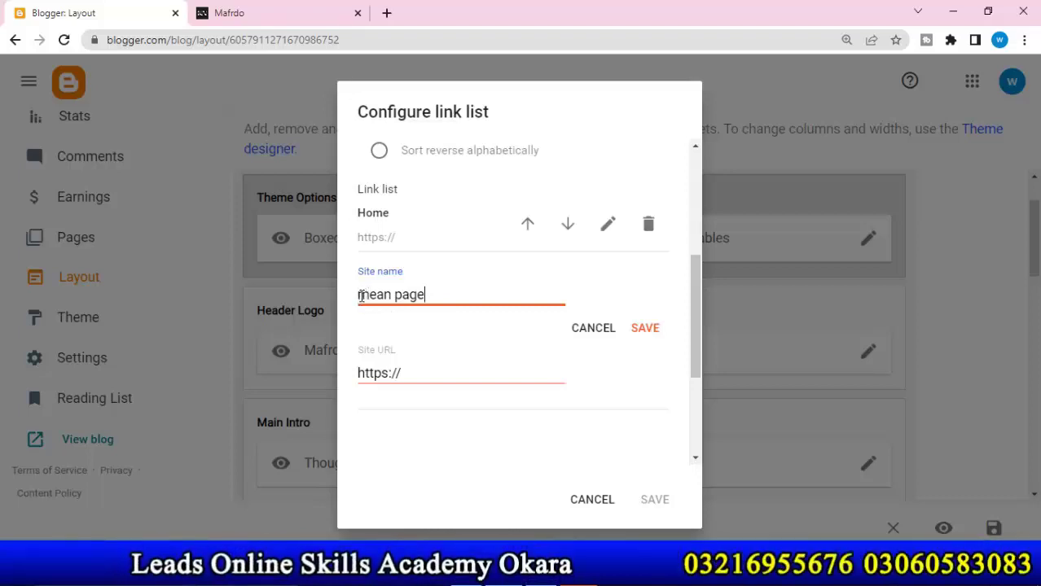
pyautogui.click(649, 336)
pyautogui.click(659, 496)
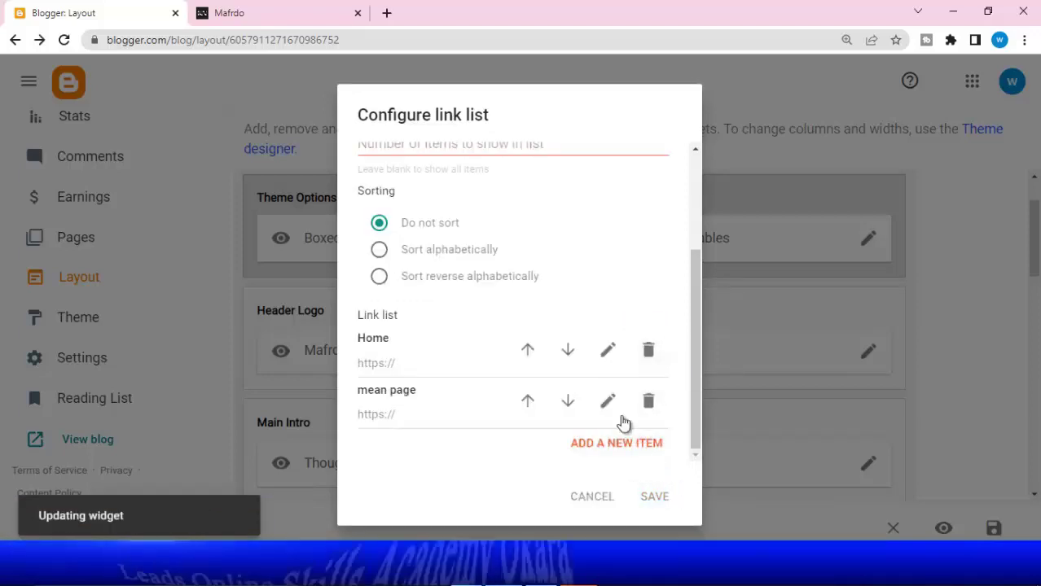
# Switch to the live blog to check the "mean page" link in the header menu
pyautogui.click(225, 10)
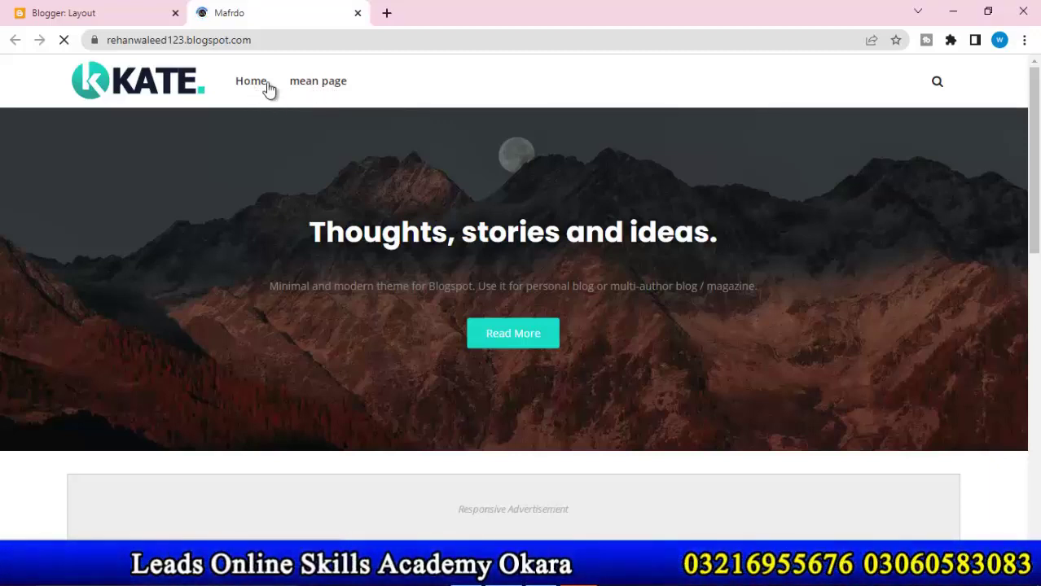
# Rename the "mean page" item in the Main Menu link list to "_mean page" and save the gadget
pyautogui.click(132, 20)
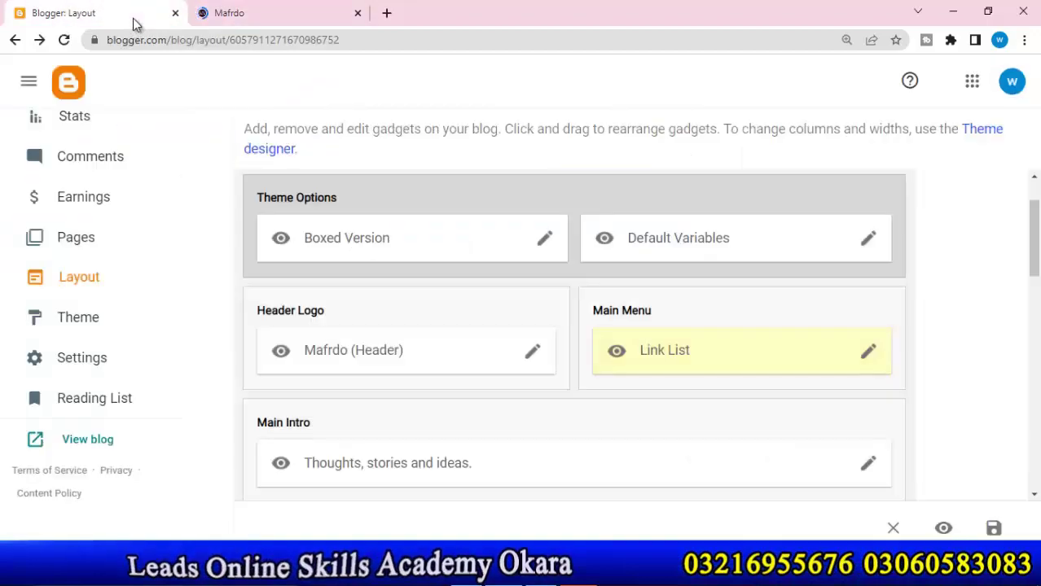
pyautogui.click(867, 353)
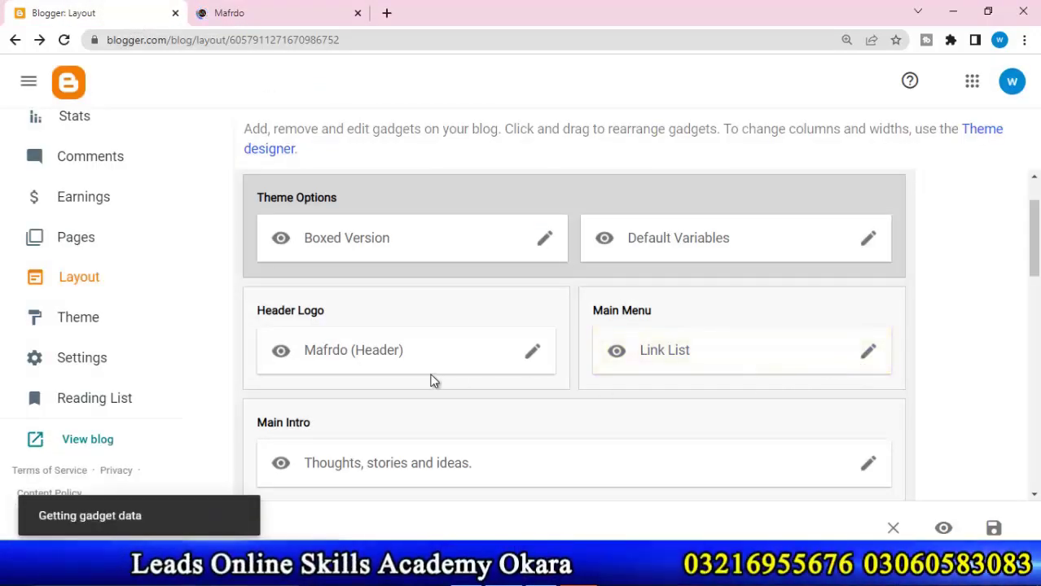
pyautogui.moveTo(699, 299); pyautogui.dragTo(701, 412)
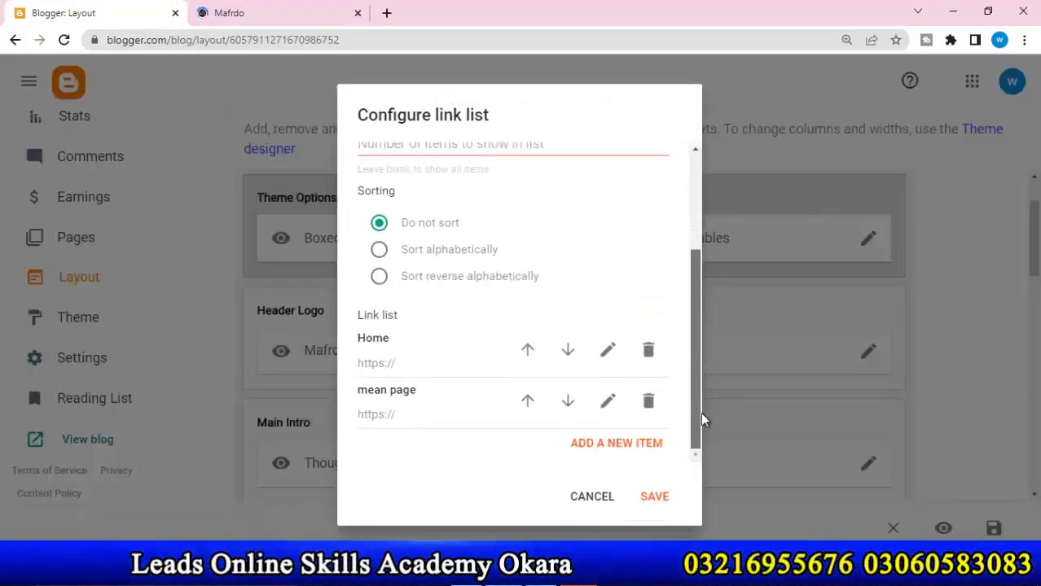
pyautogui.click(607, 401)
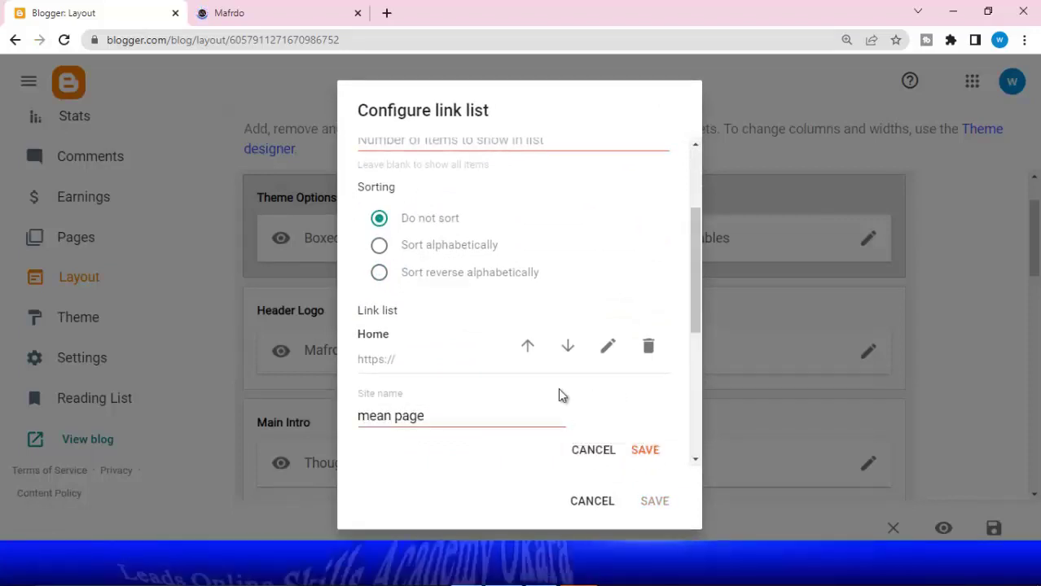
pyautogui.click(359, 416)
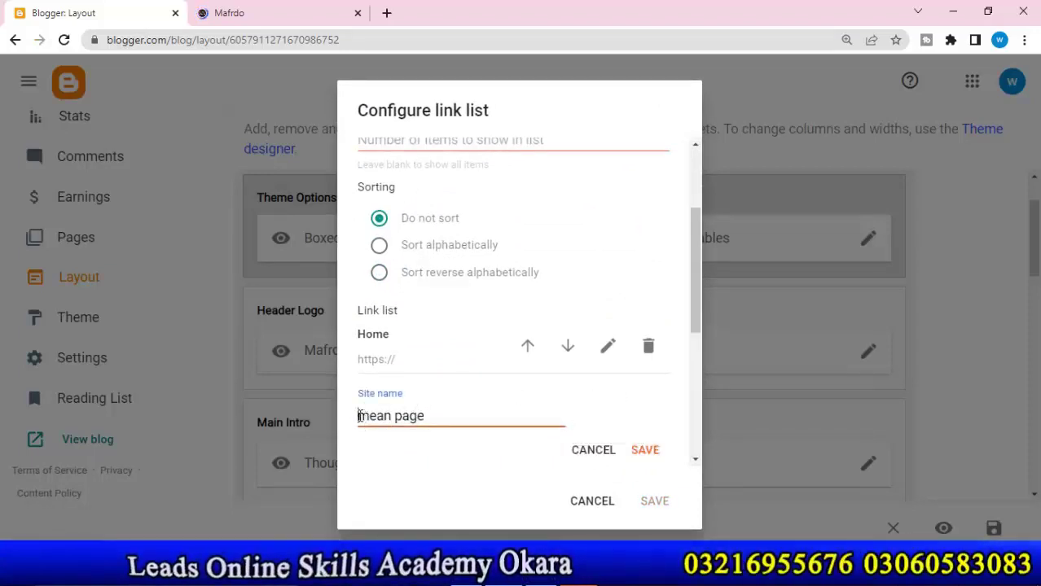
pyautogui.write('I')
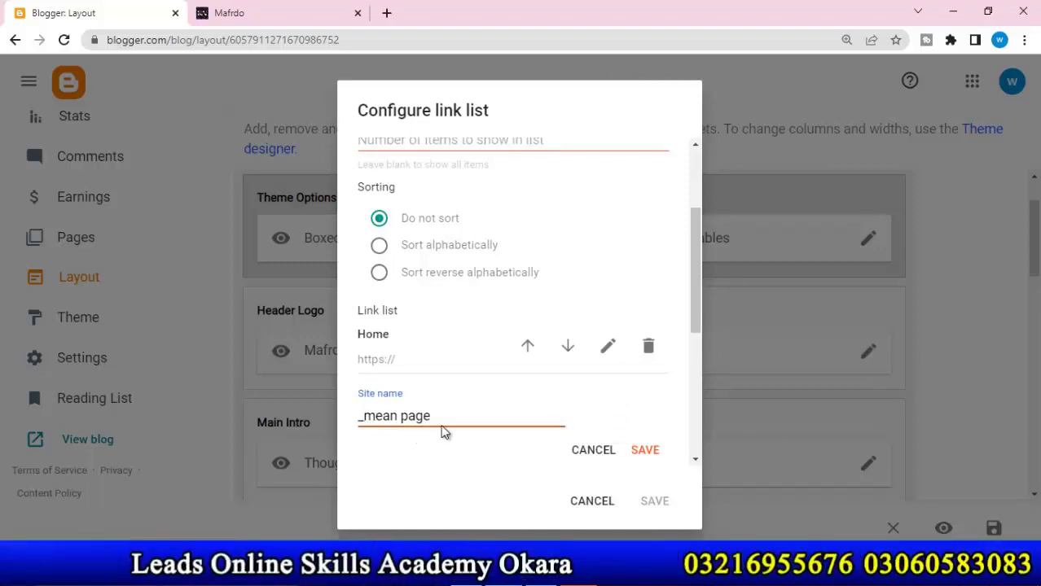
pyautogui.click(643, 452)
pyautogui.click(654, 495)
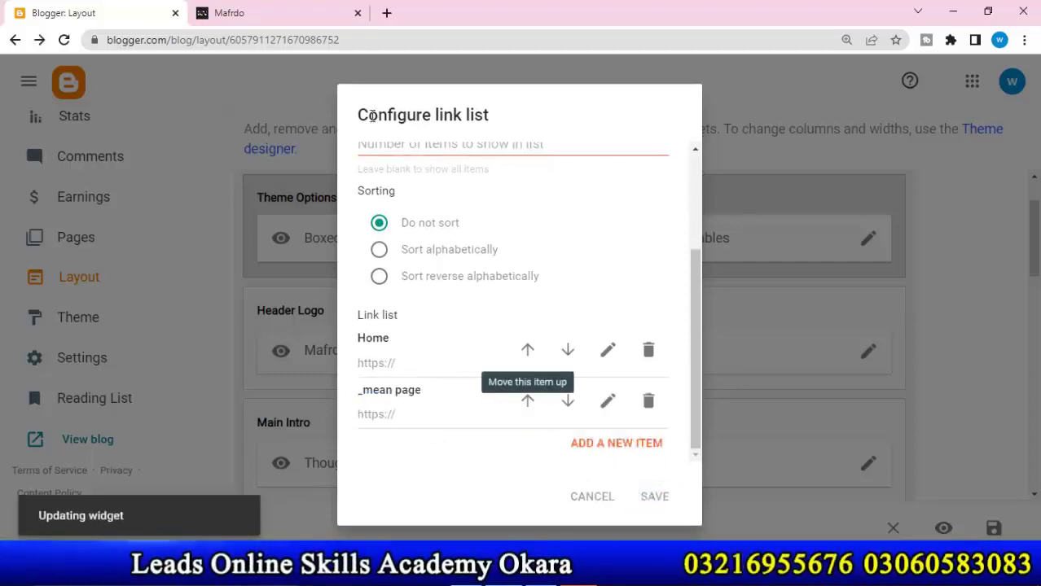
# Reload the live blog and expand the Home dropdown in the header menu to check the "mean page" submenu link
pyautogui.click(257, 13)
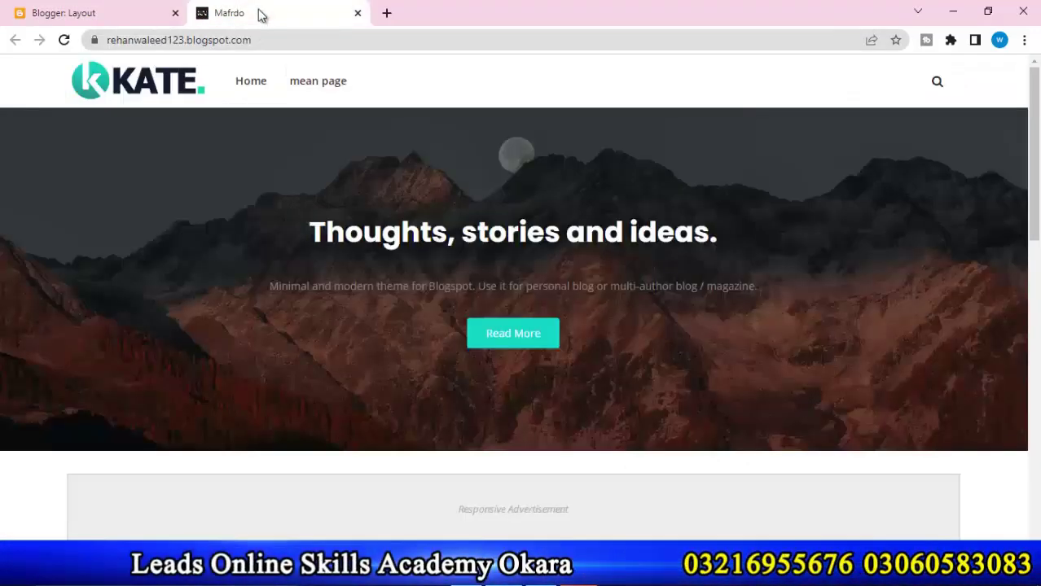
pyautogui.click(66, 40)
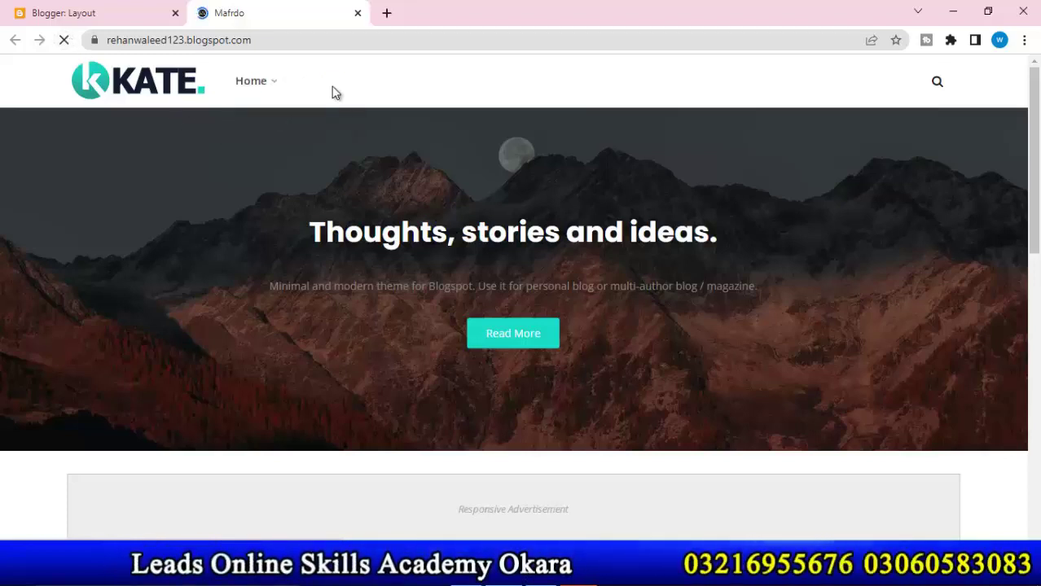
pyautogui.moveTo(272, 90)
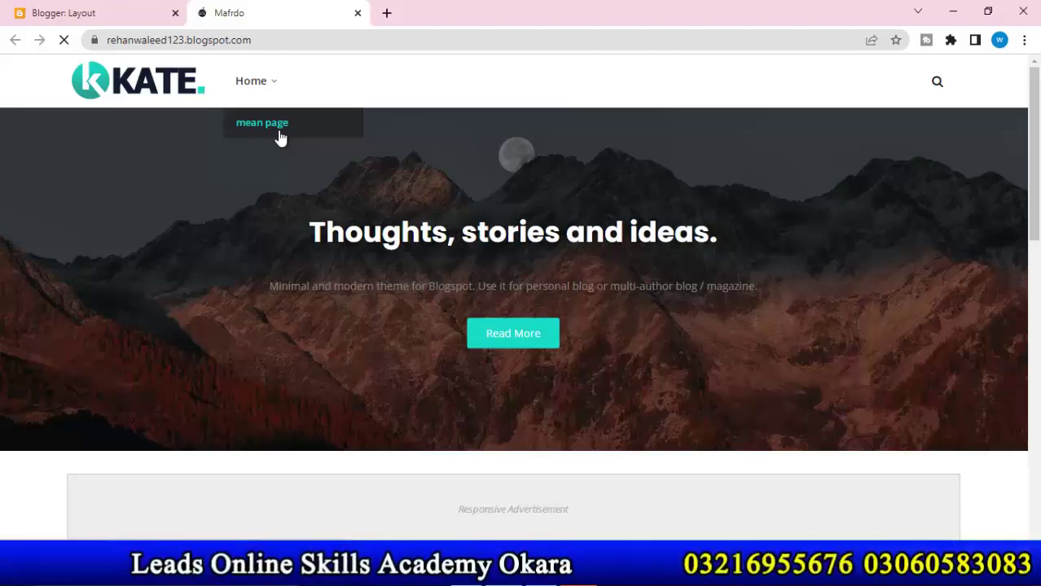
# Return to the layout and add an item with the site name "last page" to the Main Menu link list
pyautogui.click(95, 13)
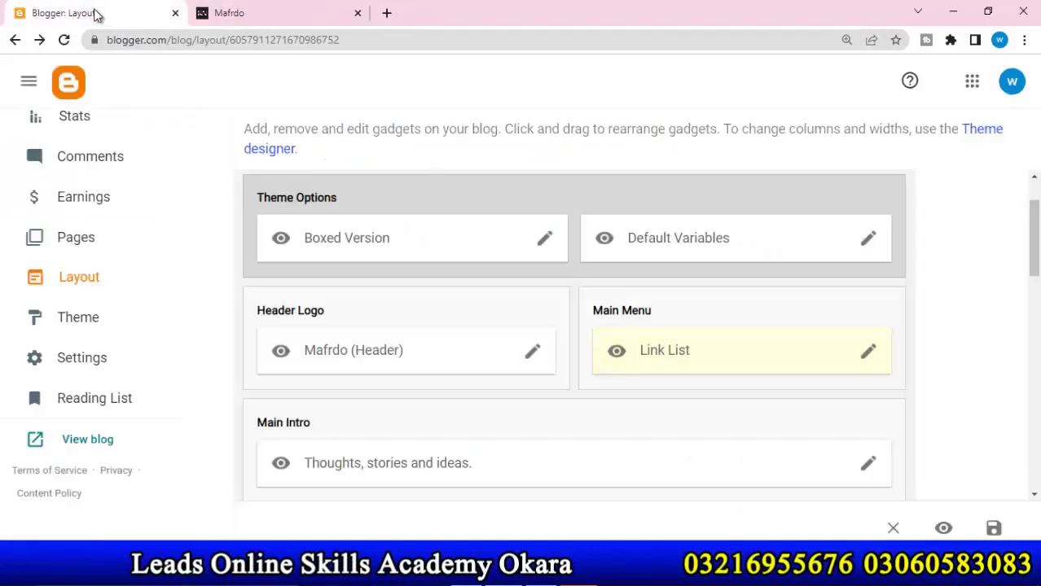
pyautogui.click(865, 351)
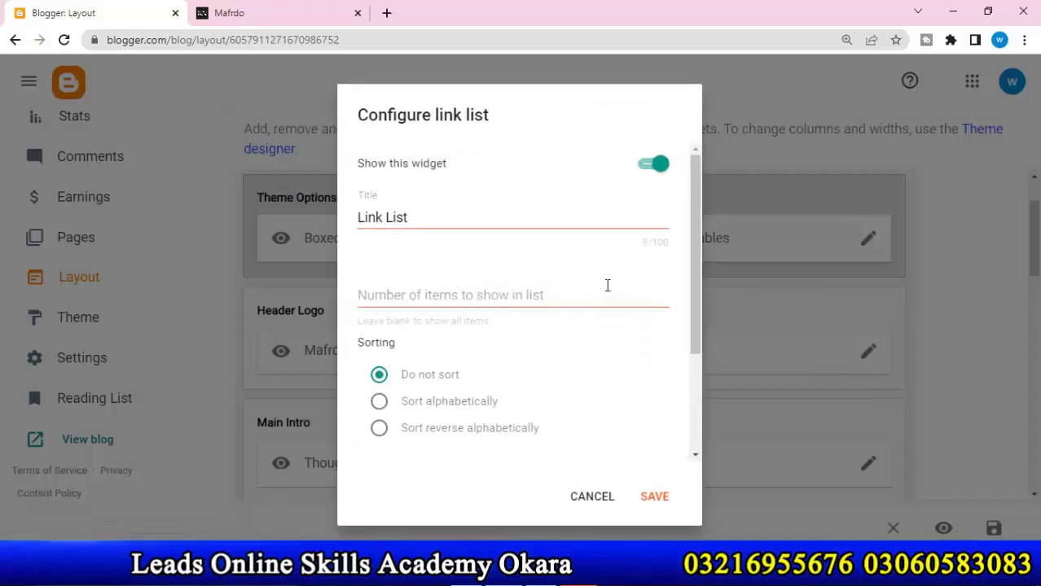
pyautogui.moveTo(694, 296); pyautogui.dragTo(691, 409)
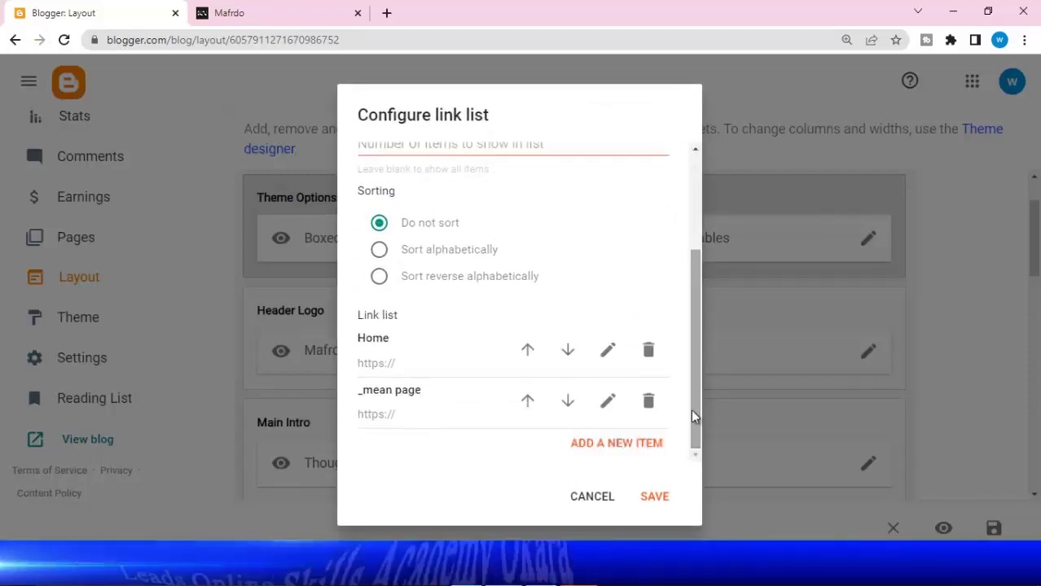
pyautogui.click(639, 442)
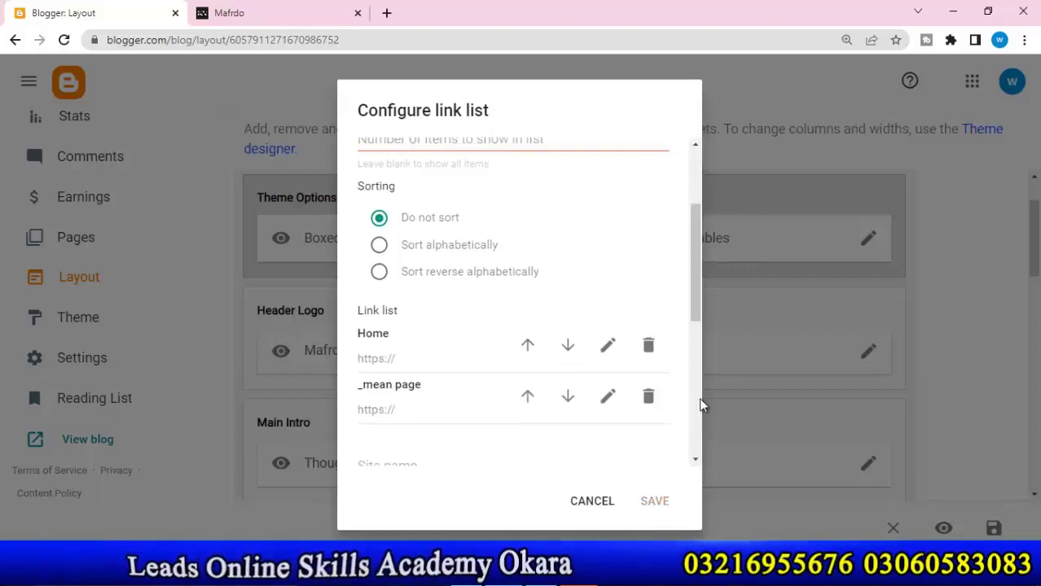
pyautogui.moveTo(690, 296); pyautogui.dragTo(657, 353)
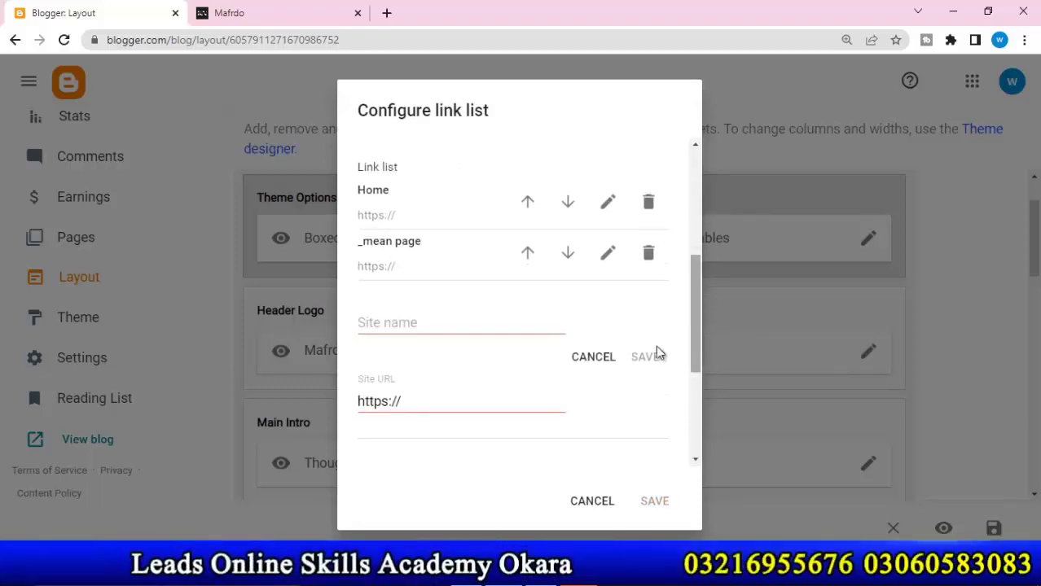
pyautogui.click(525, 320)
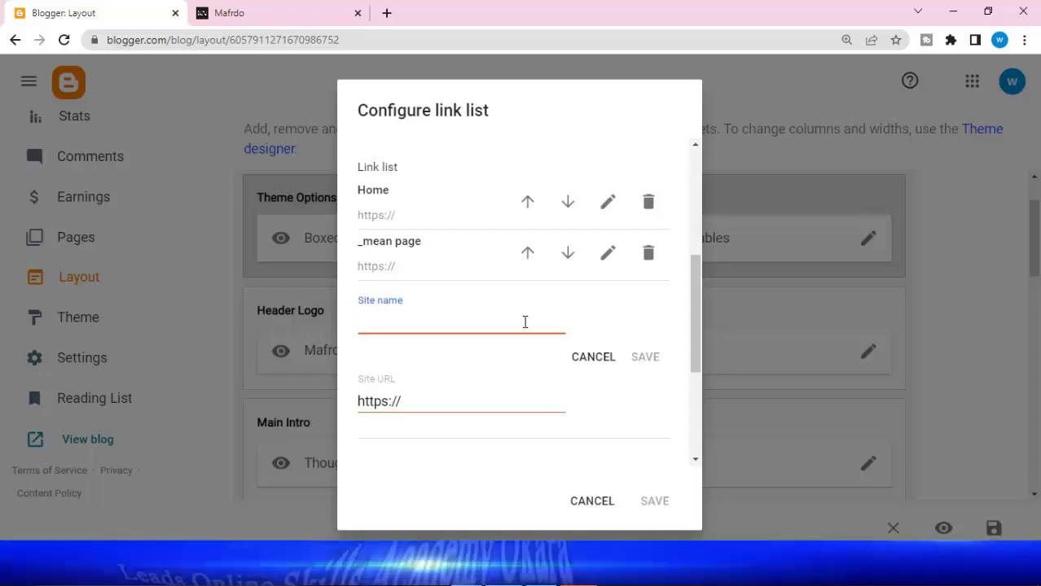
pyautogui.write('last')
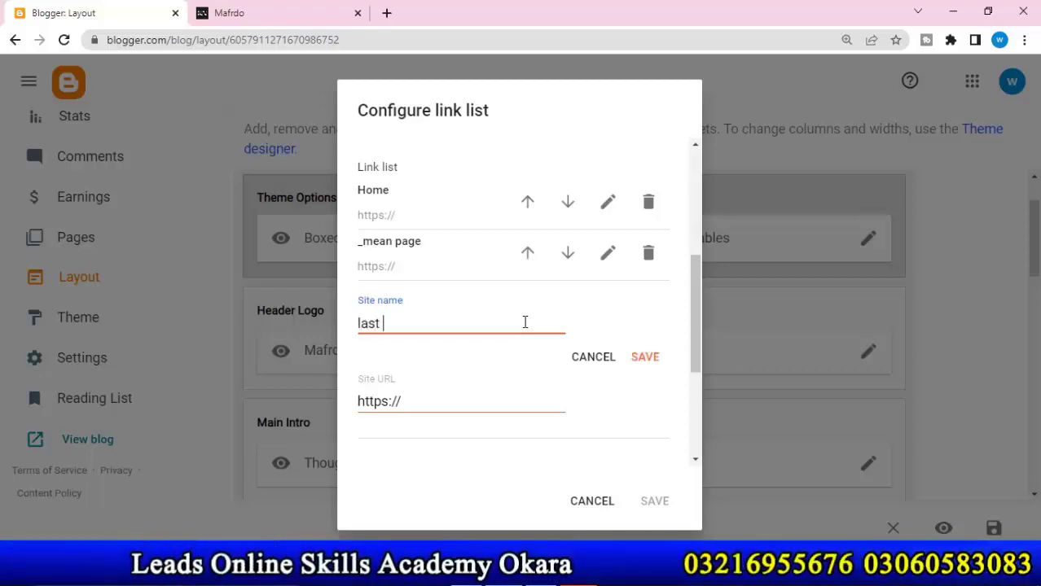
pyautogui.write(' page')
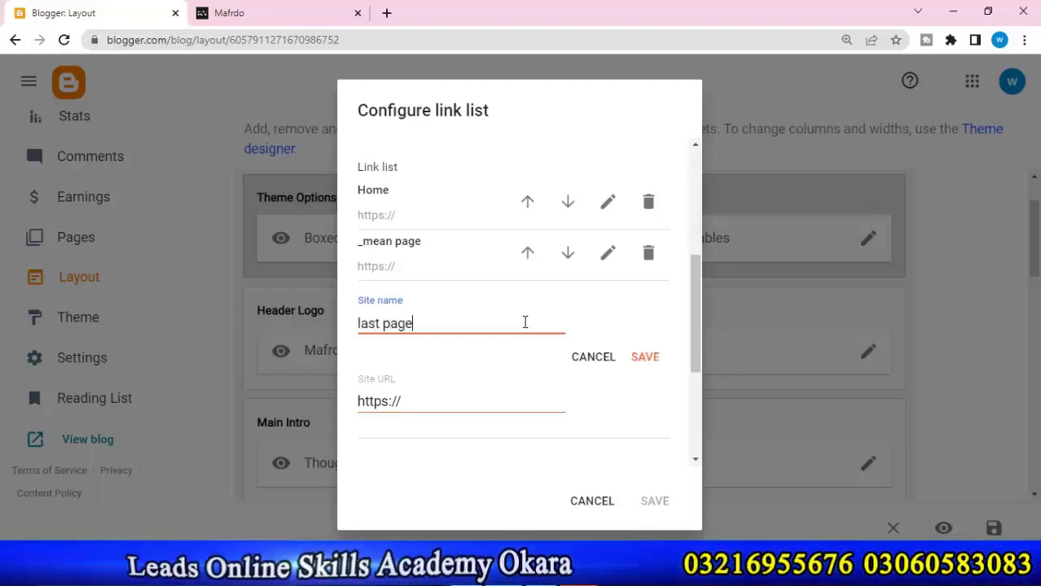
pyautogui.click(655, 358)
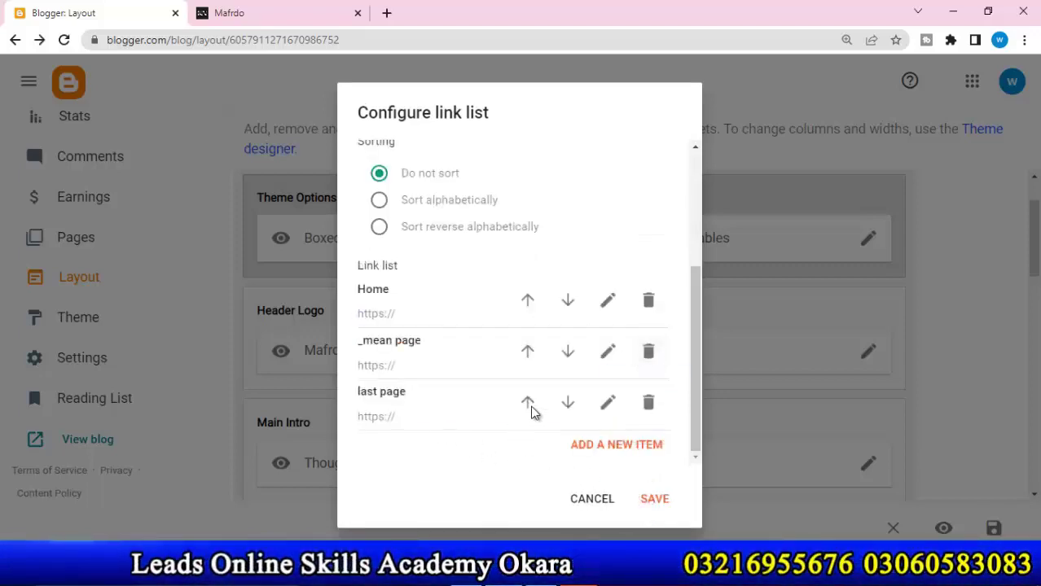
# Rename the "last page" item to "_last page" and save the Main Menu gadget
pyautogui.click(608, 402)
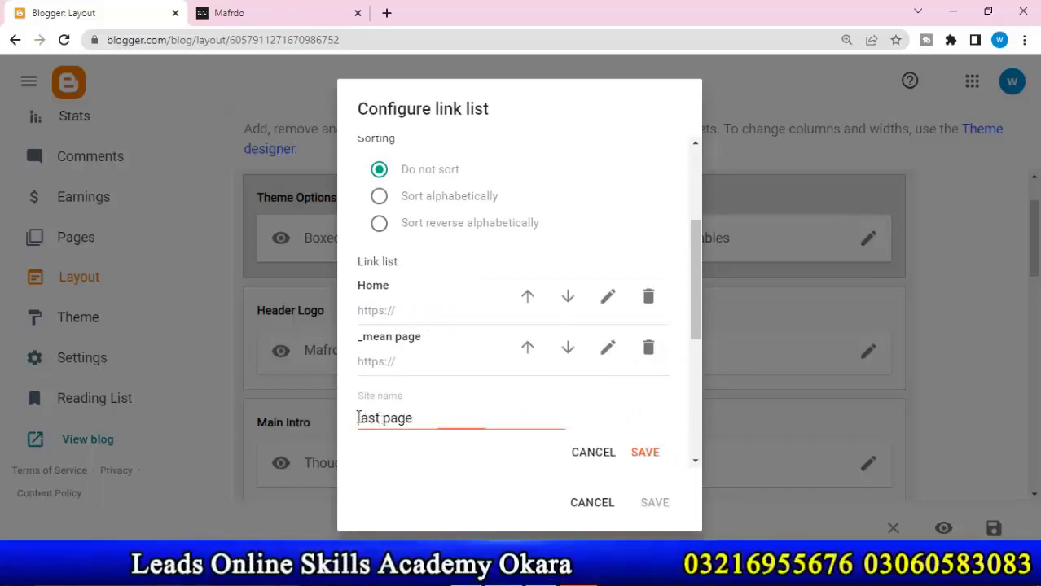
pyautogui.click(358, 417)
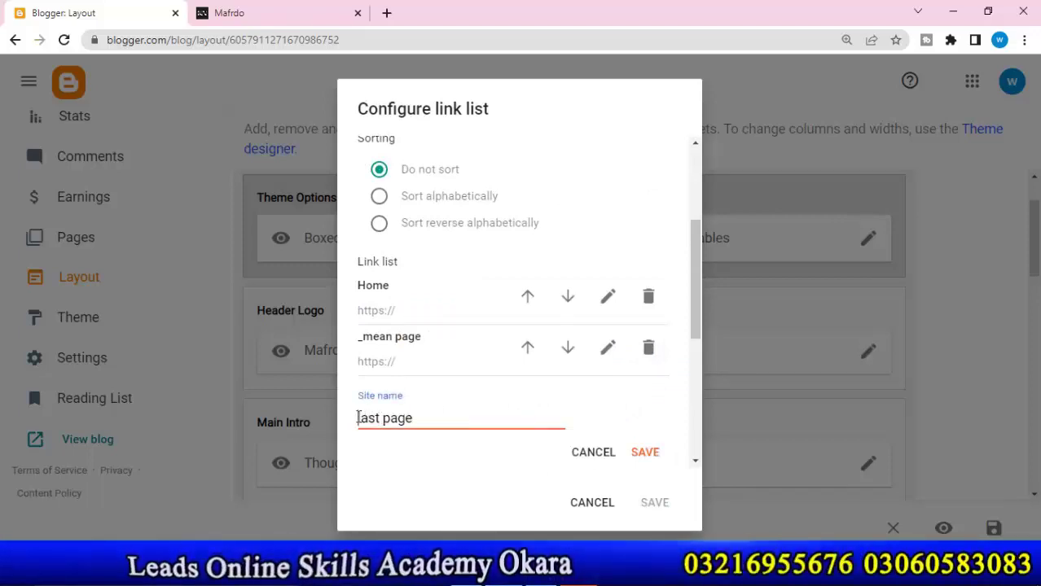
pyautogui.write('_')
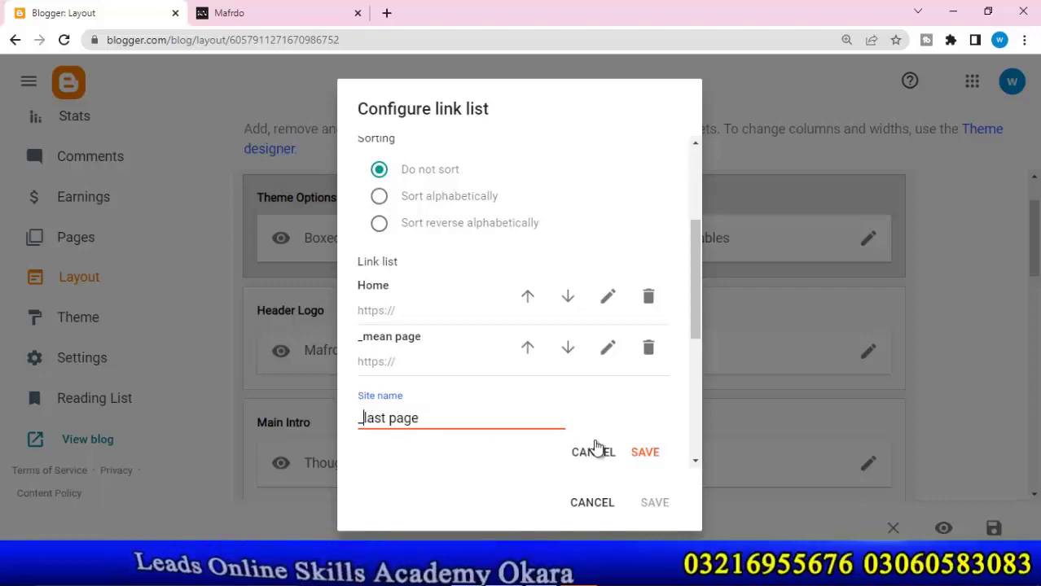
pyautogui.click(643, 453)
pyautogui.click(652, 498)
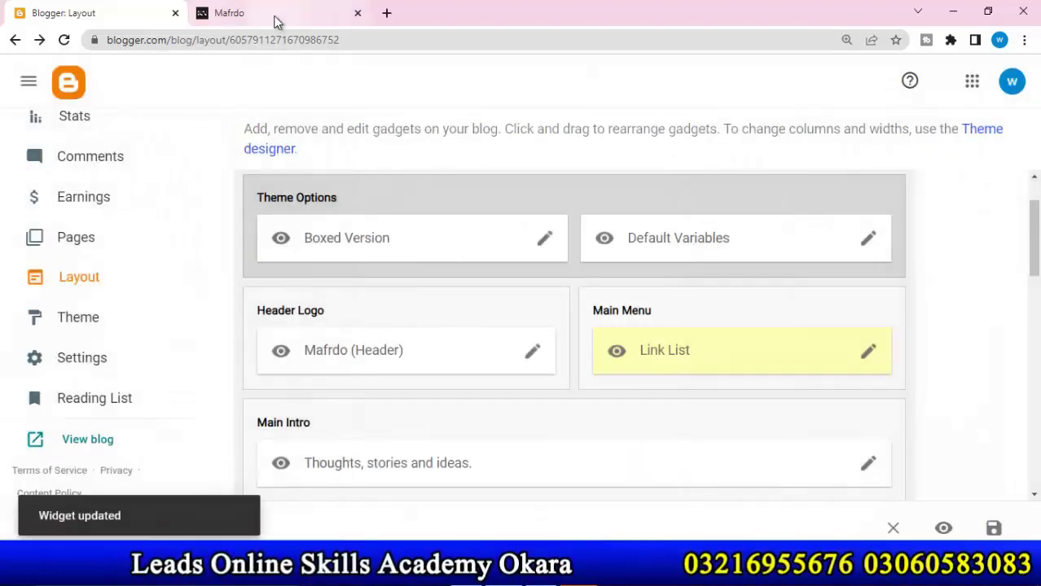
# Reload the live blog and expand the Home dropdown to check the "last page" submenu link
pyautogui.click(274, 16)
pyautogui.click(65, 40)
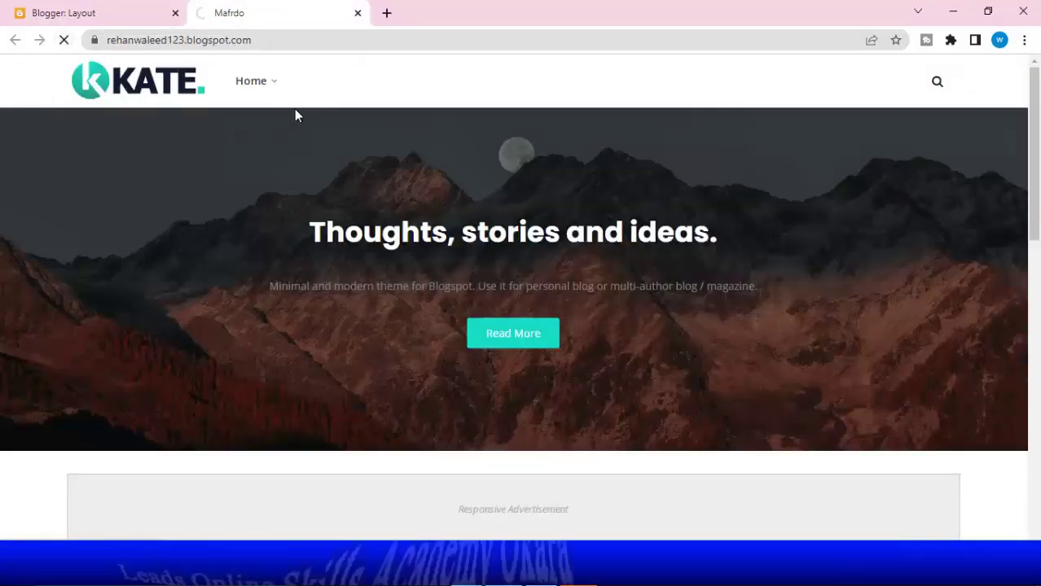
pyautogui.moveTo(255, 112)
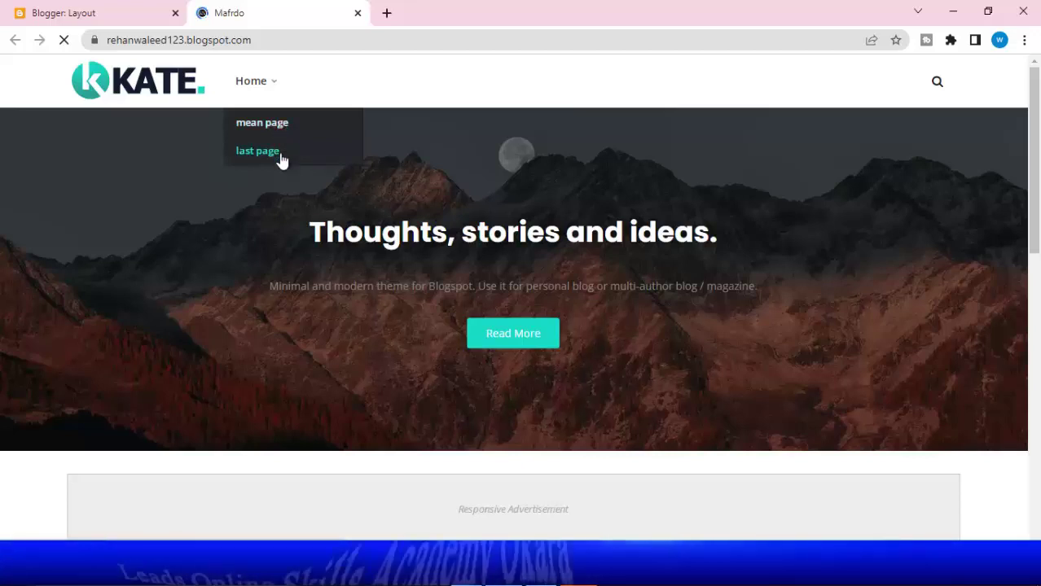
# Go back to the layout and start a new item in the Main Menu link list
pyautogui.click(151, 10)
pyautogui.click(866, 355)
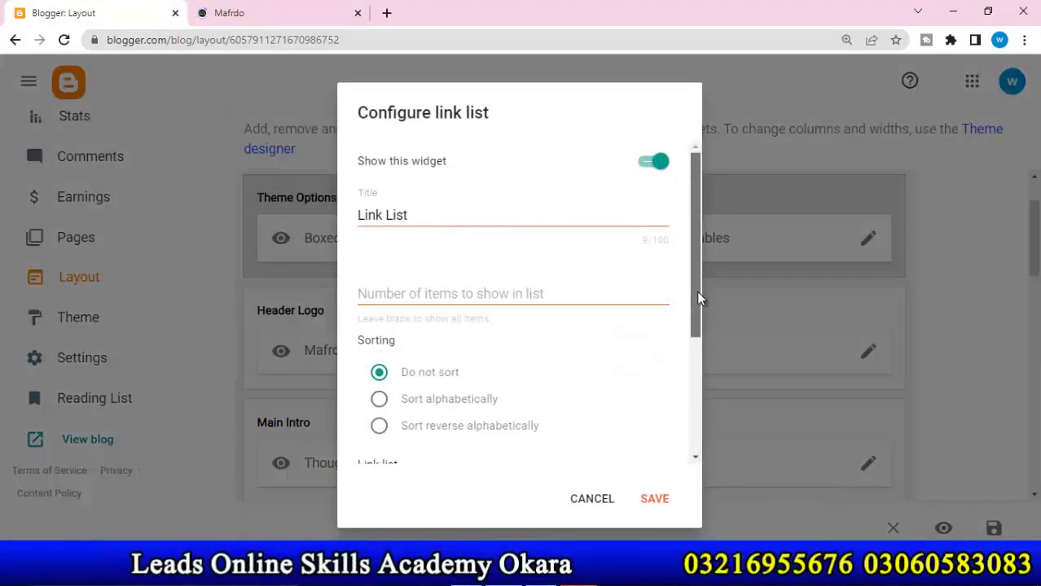
pyautogui.moveTo(696, 296); pyautogui.dragTo(697, 411)
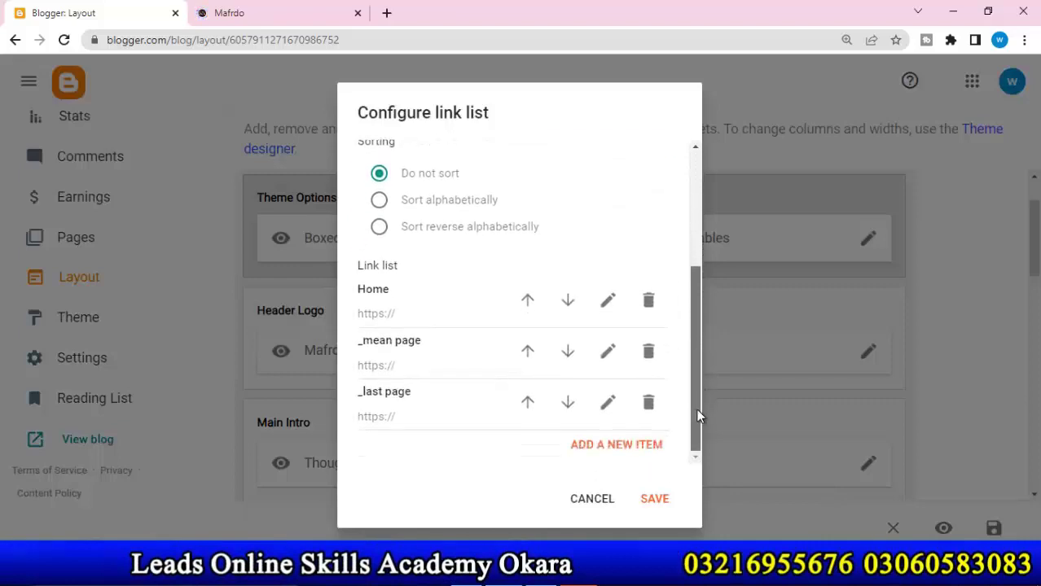
pyautogui.click(640, 444)
pyautogui.moveTo(696, 320); pyautogui.dragTo(695, 345)
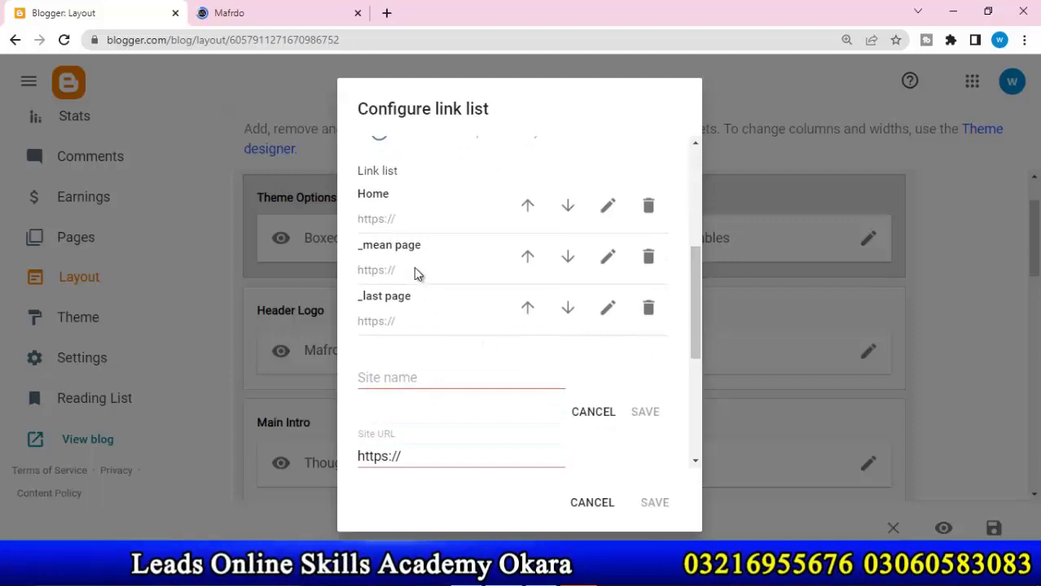
pyautogui.click(393, 377)
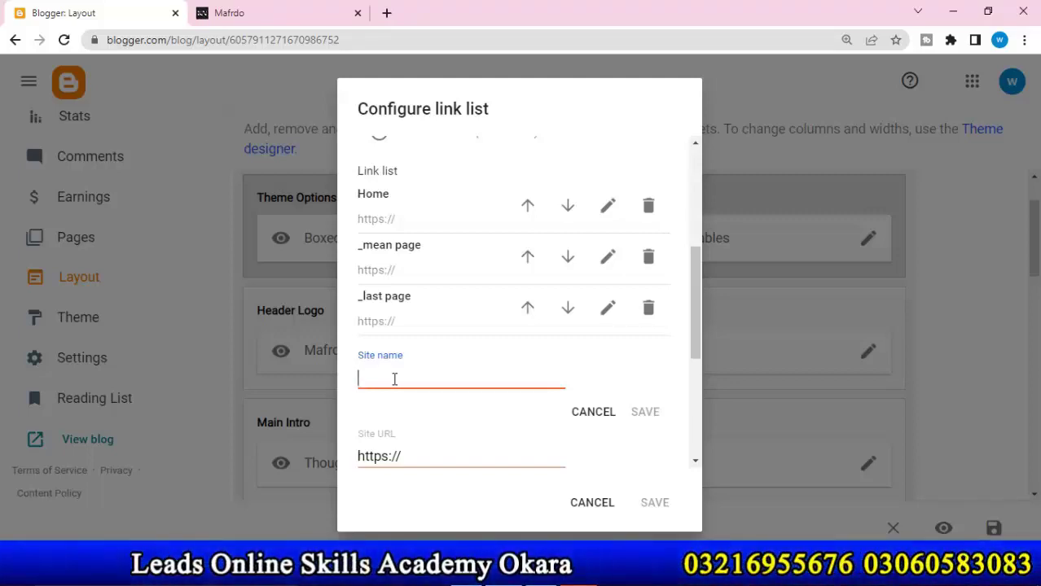
pyautogui.write('edti')
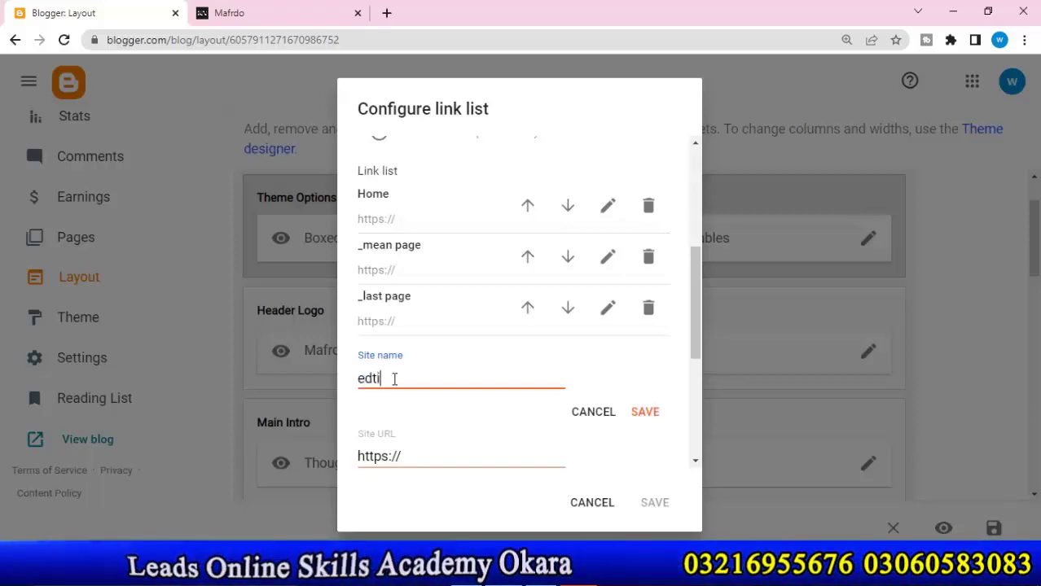
pyautogui.write('dew')
pyautogui.press('BackSpace')
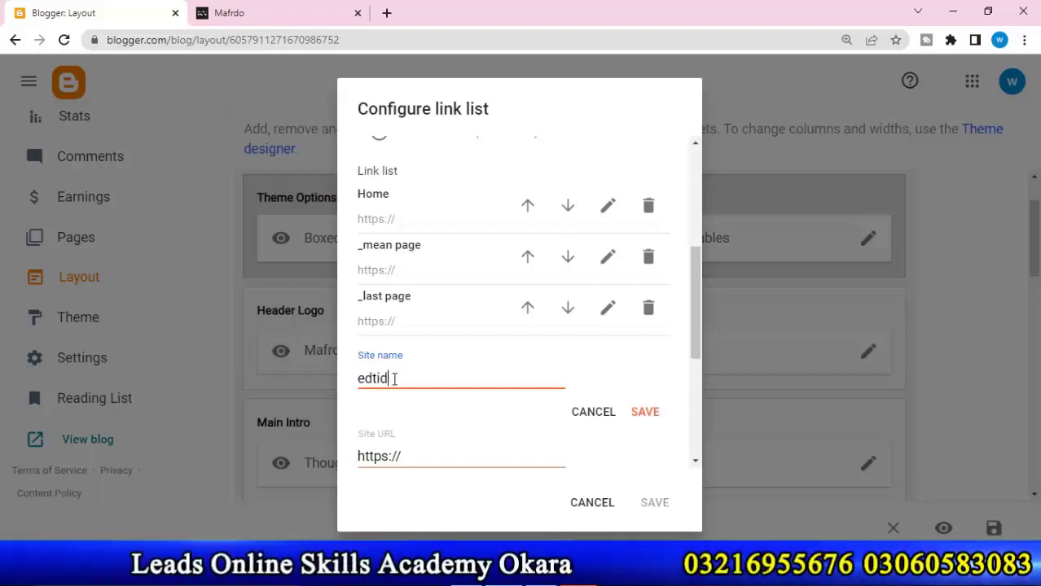
pyautogui.write('eing')
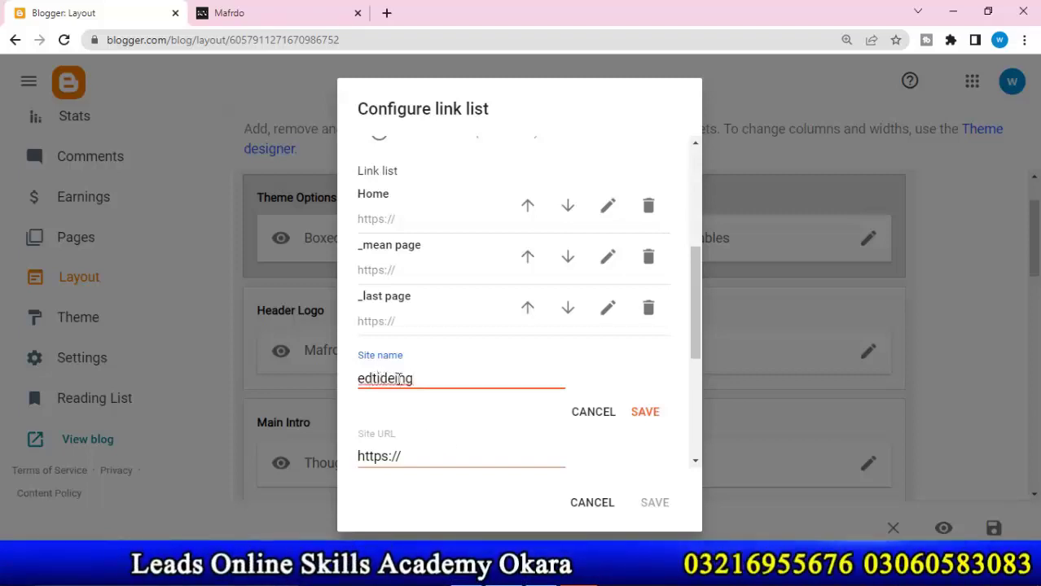
pyautogui.doubleClick(395, 380)
pyautogui.press('BackSpace')
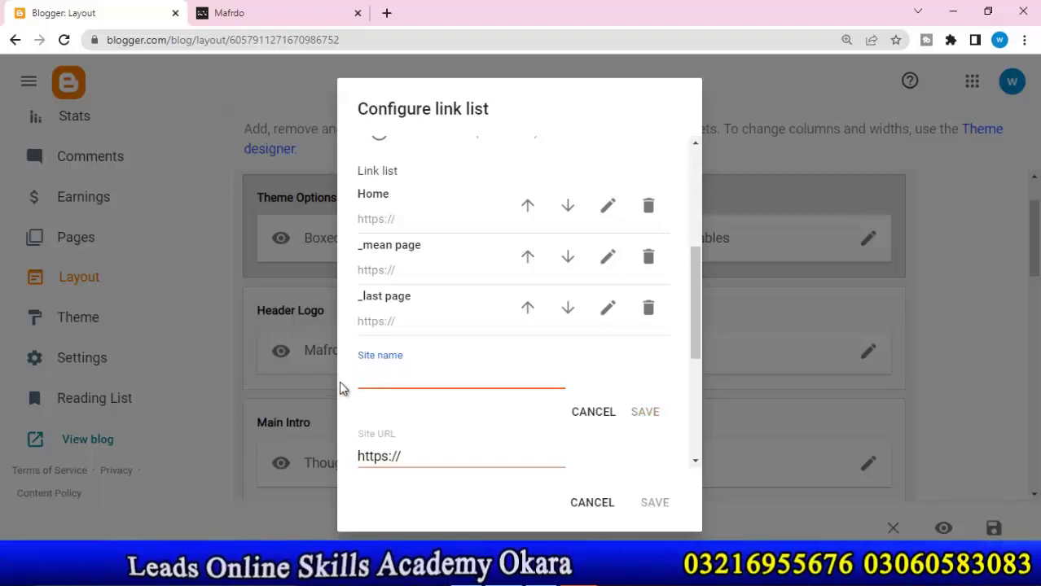
# Name the new link list item "__Editing", keep its default URL, and save the item and the Main Menu gadget
pyautogui.write('Edi')
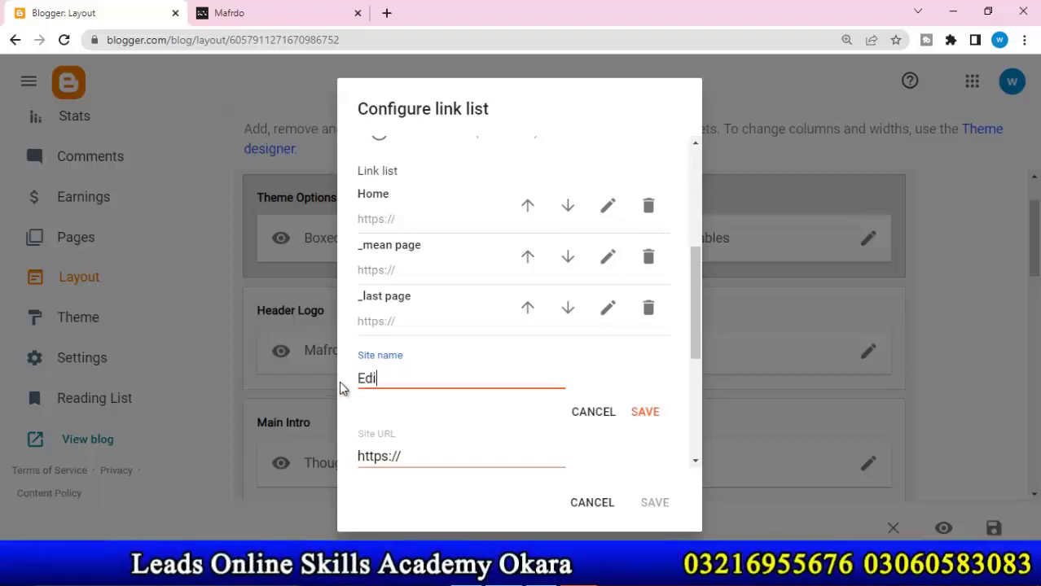
pyautogui.write('ting')
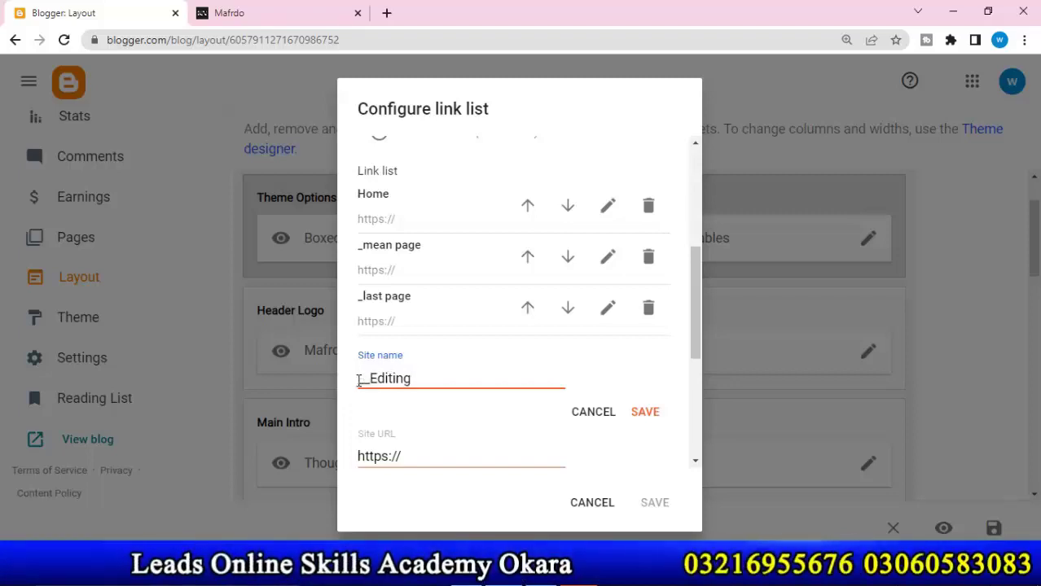
pyautogui.press('BackSpace')
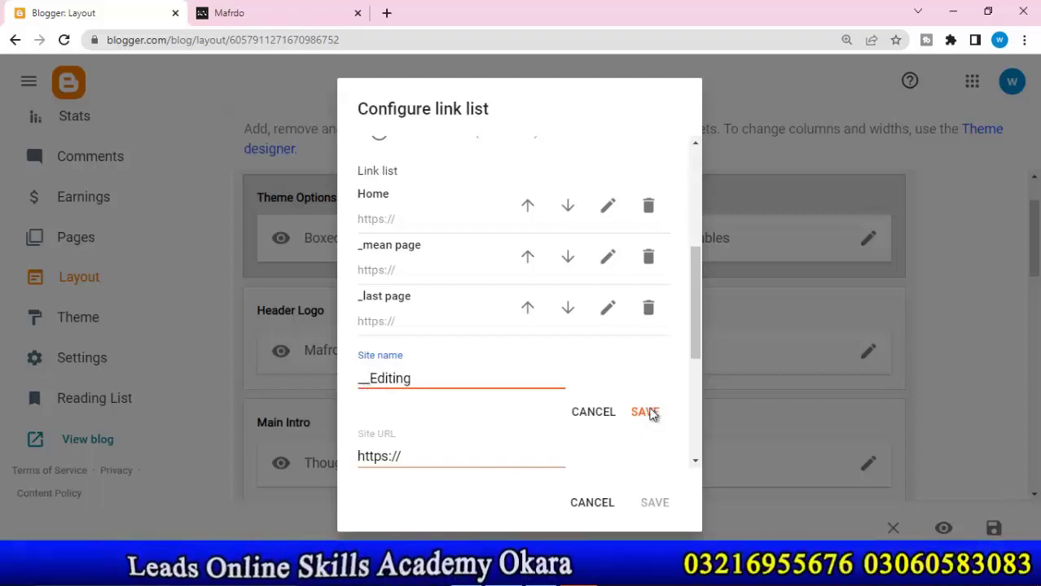
pyautogui.click(648, 412)
pyautogui.click(662, 513)
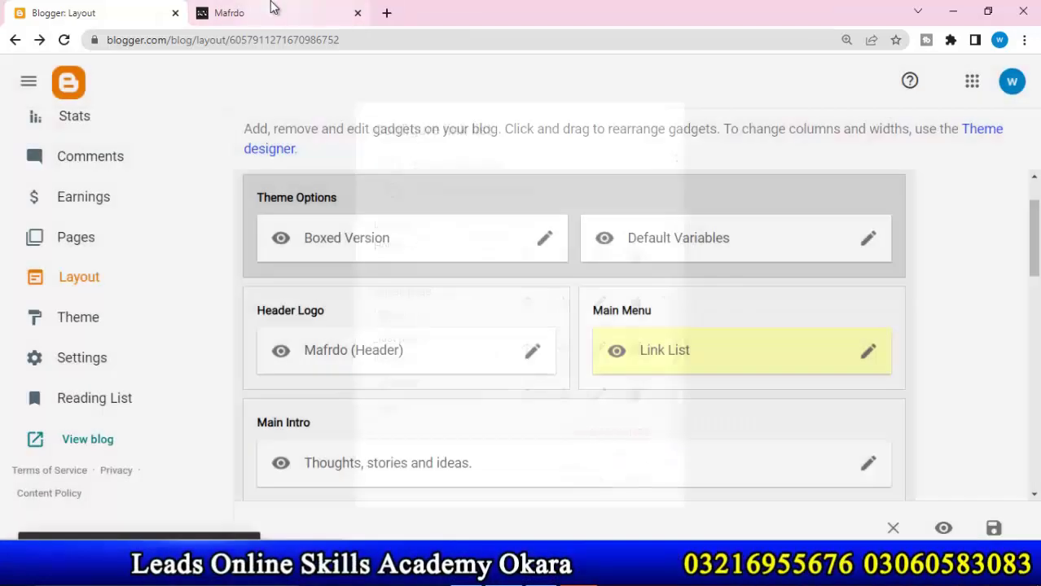
# Reload the live blog and expand the Home dropdown to check the nesting under "last page"
pyautogui.click(244, 13)
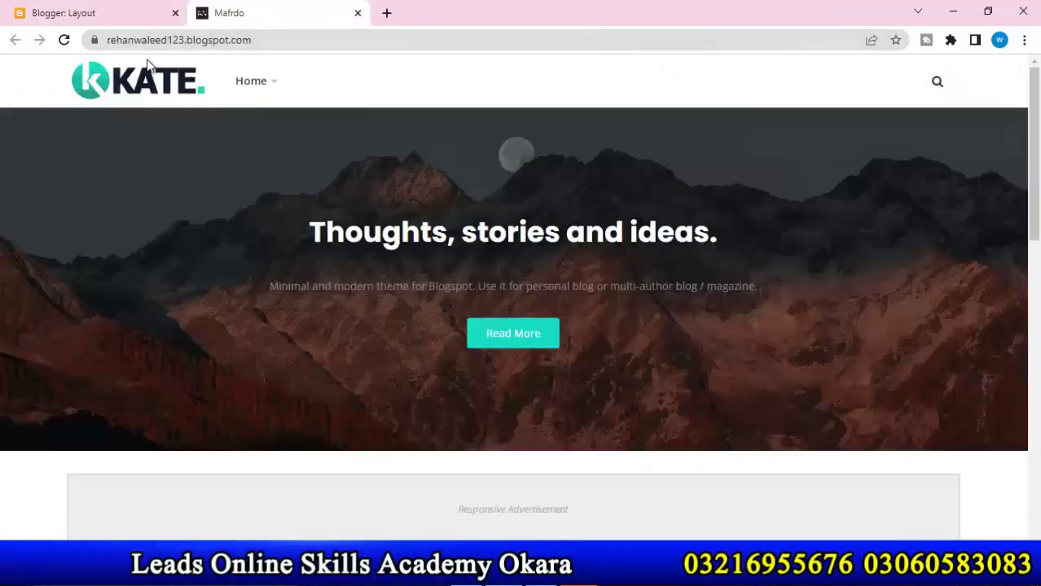
pyautogui.click(65, 41)
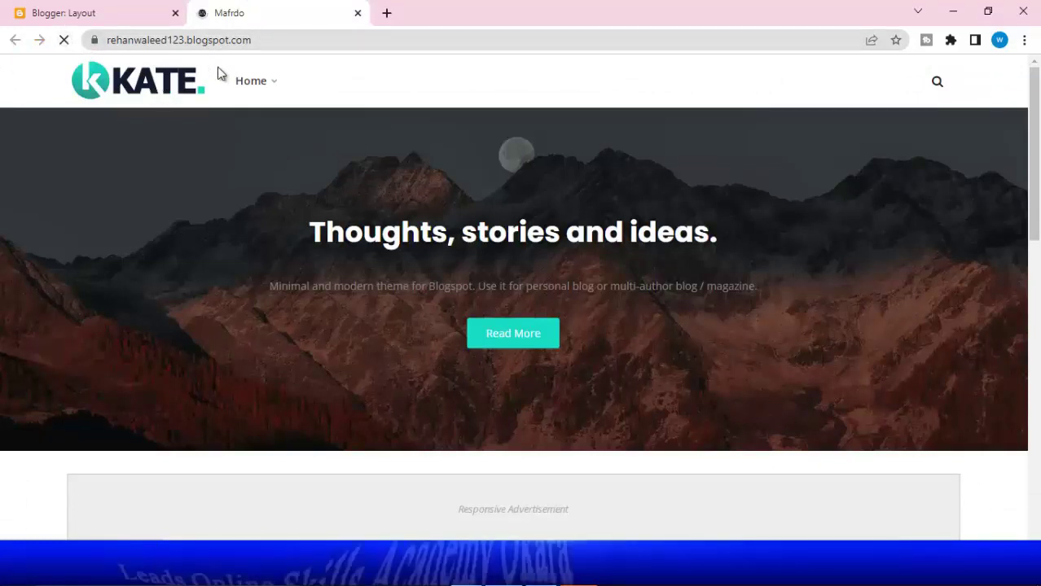
pyautogui.moveTo(244, 83)
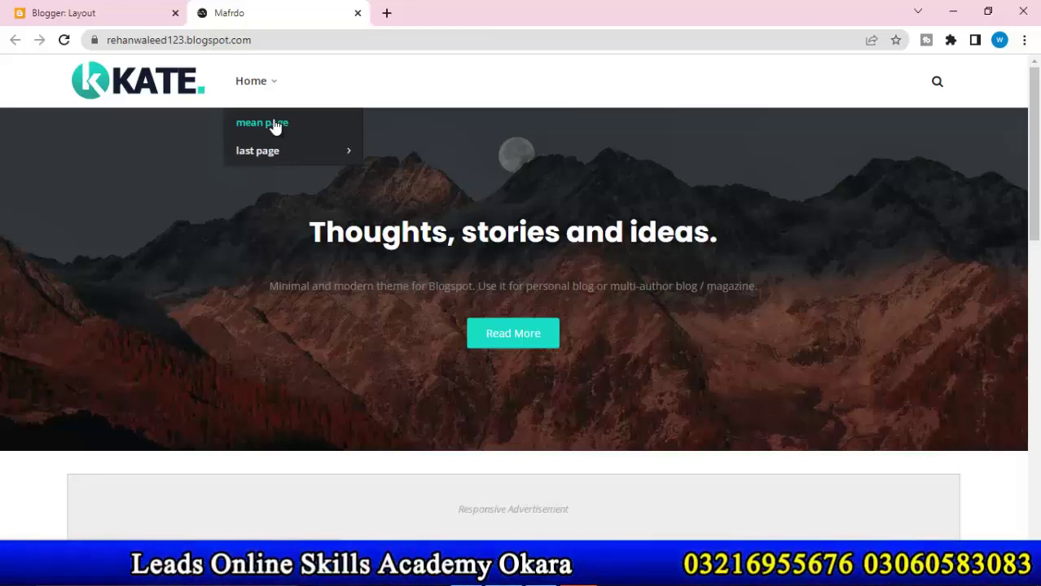
# Return to the layout and add an item with the site name "photo" to the Main Menu link list
pyautogui.click(128, 10)
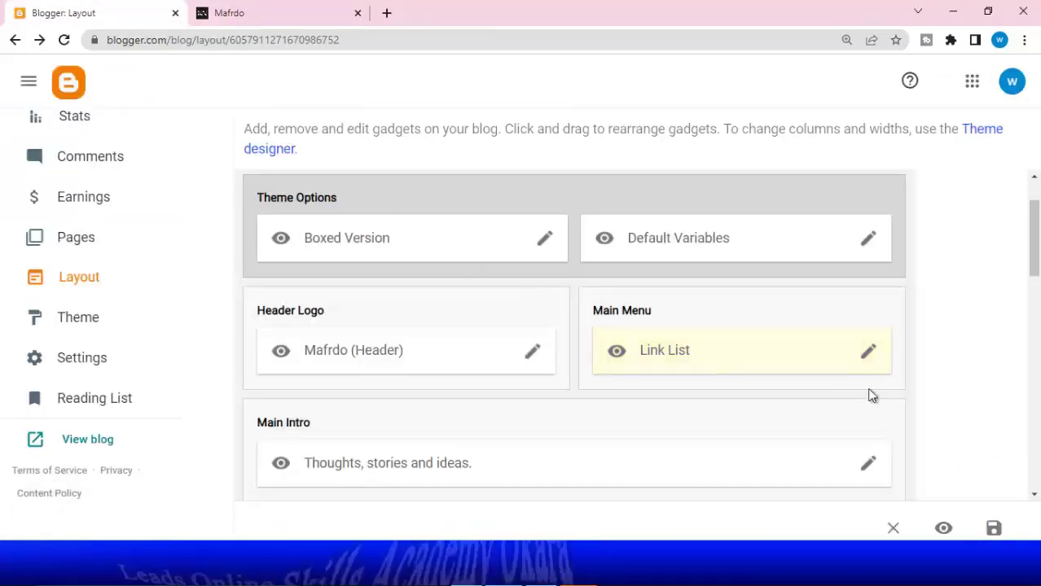
pyautogui.click(865, 354)
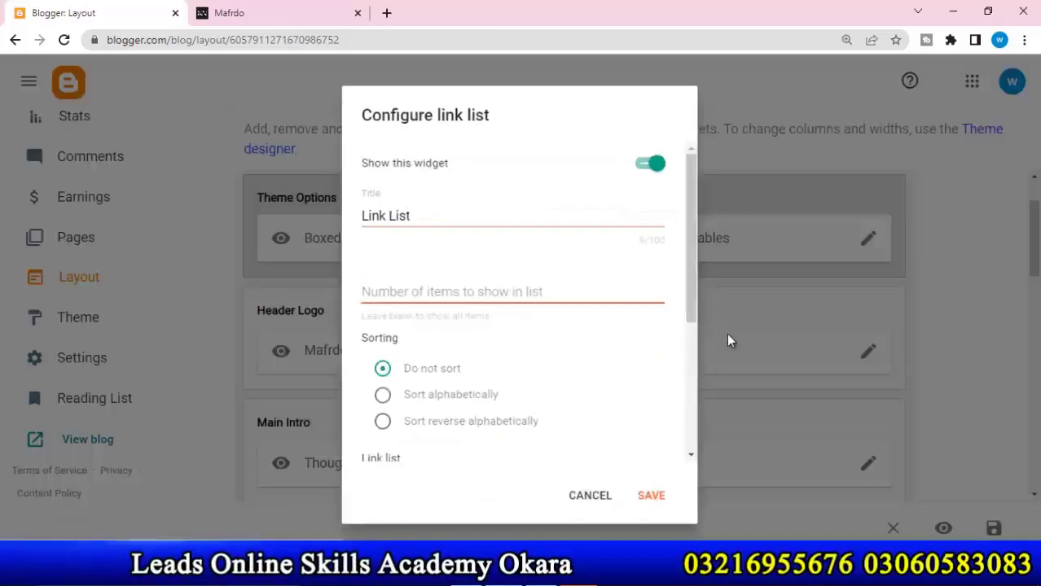
pyautogui.moveTo(692, 302); pyautogui.dragTo(713, 479)
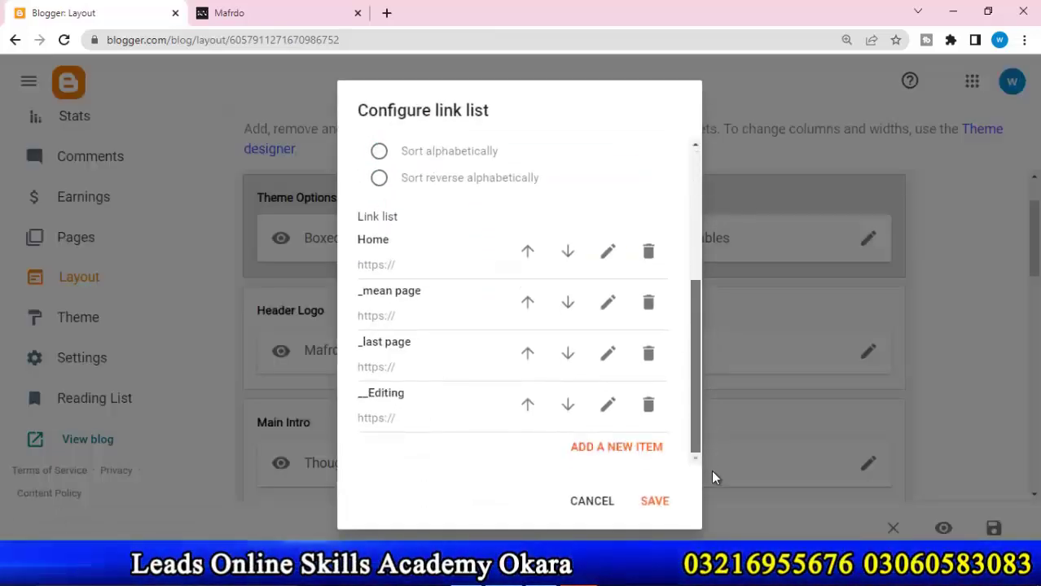
pyautogui.click(653, 454)
pyautogui.scroll(-3, 696, 326)
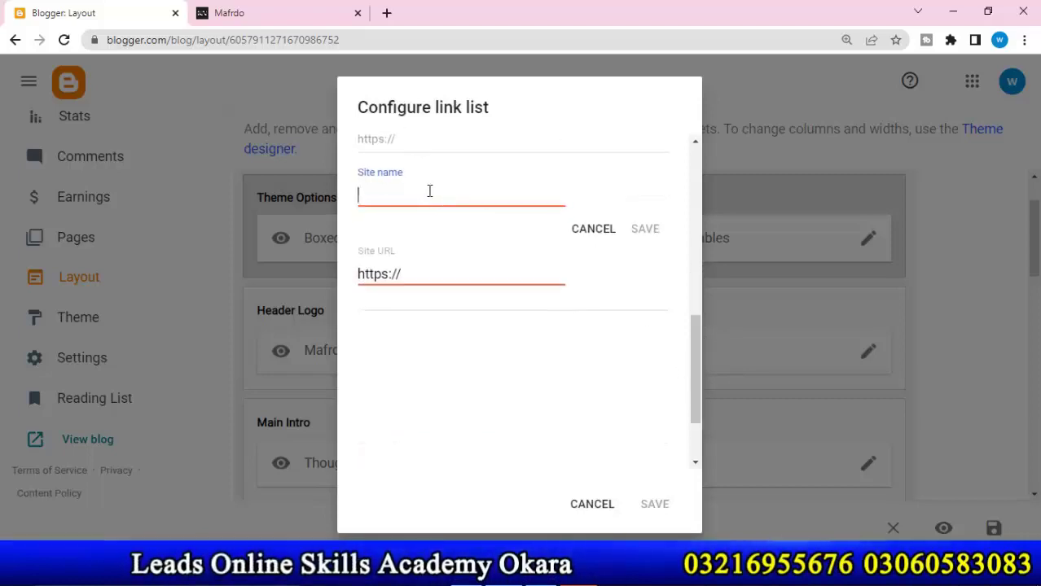
pyautogui.write('hoto')
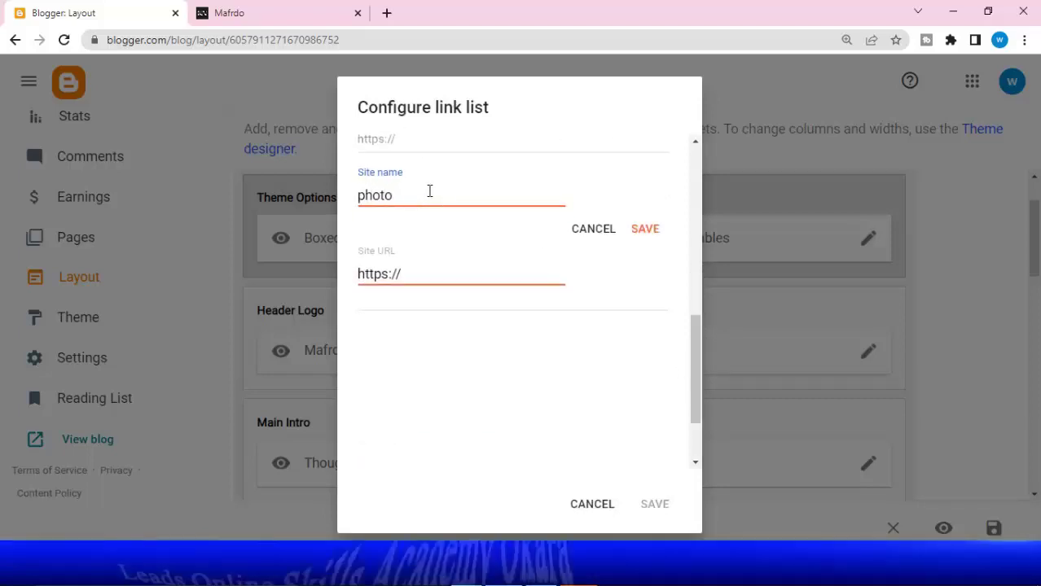
pyautogui.click(645, 229)
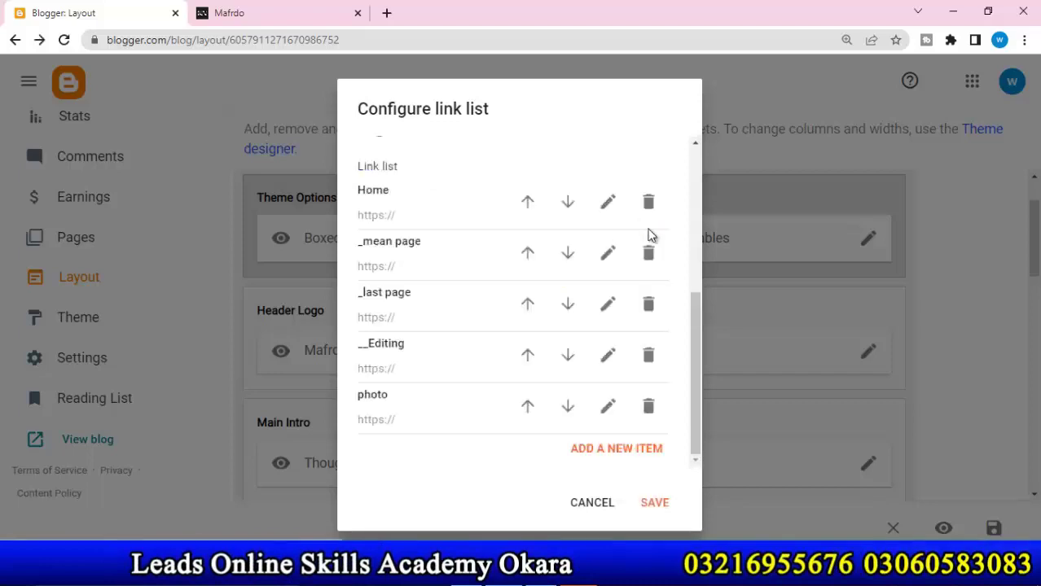
# Rename the "photo" item to "___photo" with three leading underscores and save the Main Menu gadget
pyautogui.click(607, 408)
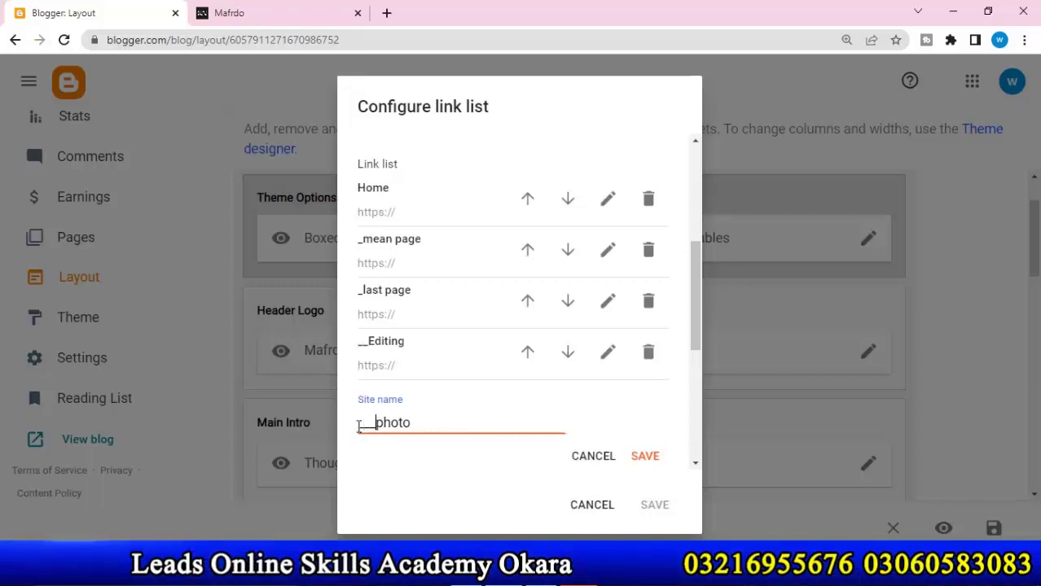
pyautogui.write('___')
pyautogui.click(651, 458)
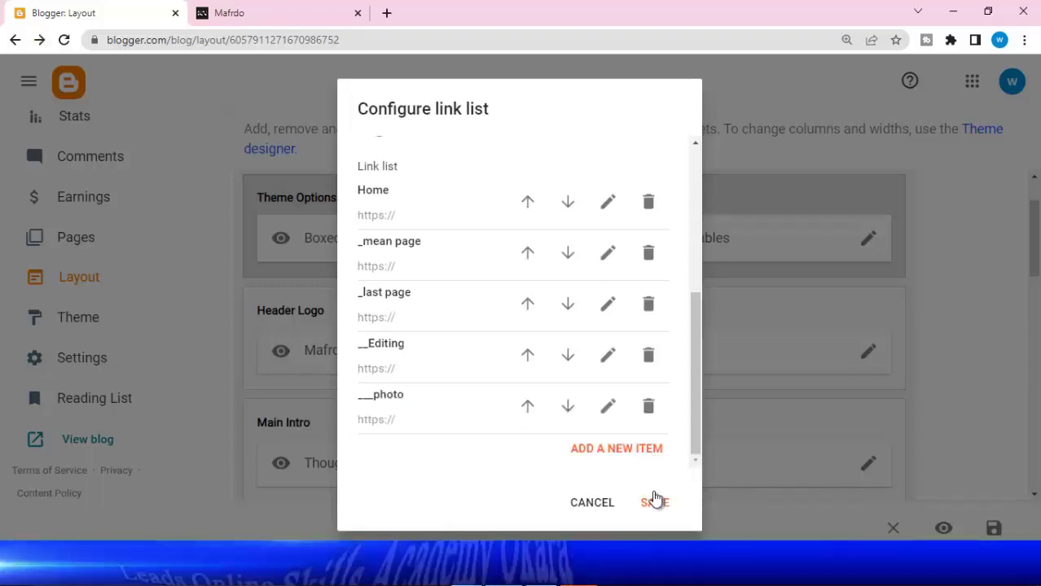
# Reload the live blog and expand "last page" under Home to check how the photo link is nested
pyautogui.click(276, 8)
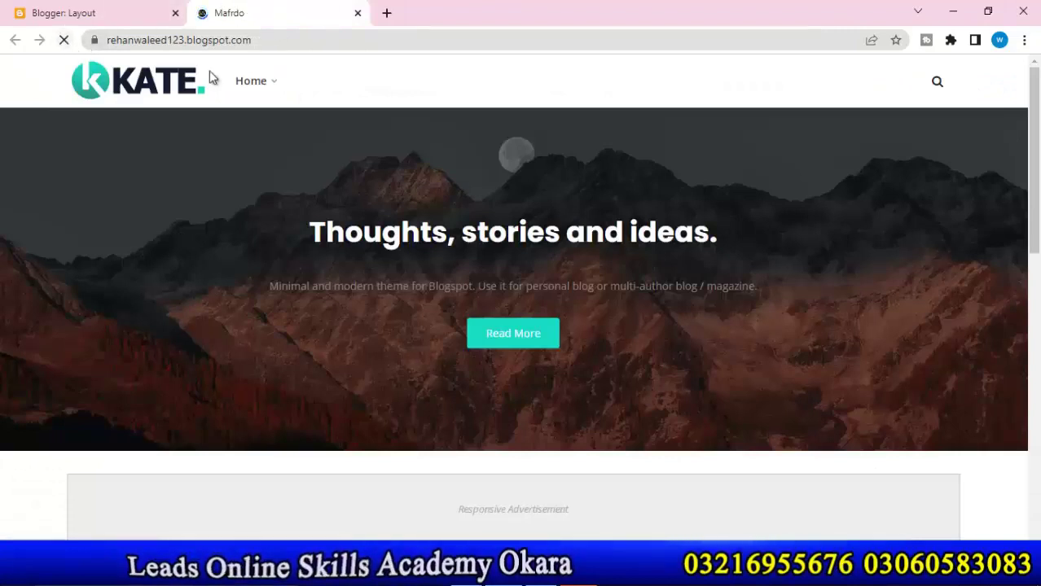
pyautogui.moveTo(248, 80)
pyautogui.moveTo(257, 150)
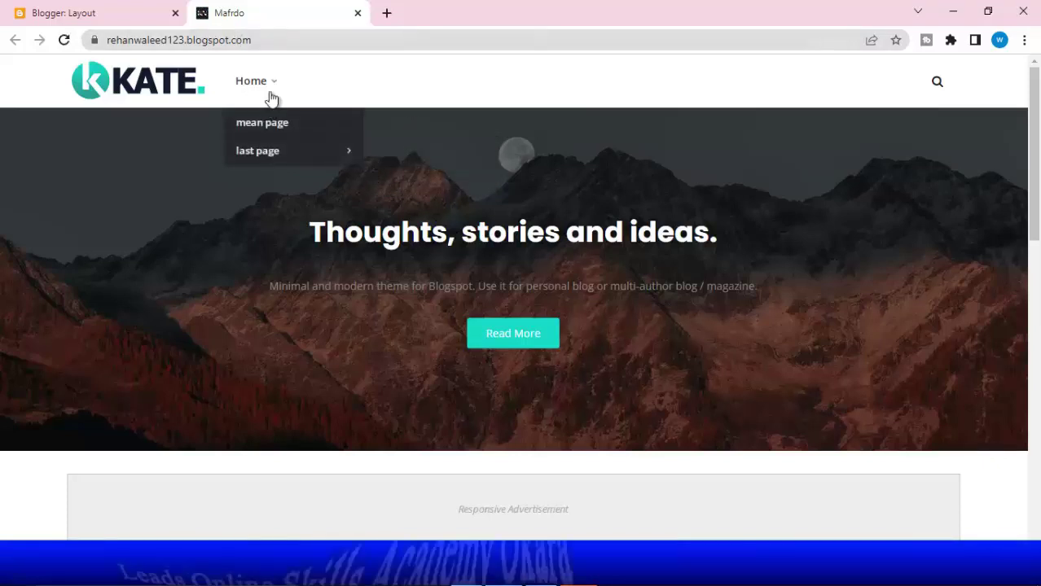
pyautogui.moveTo(288, 147)
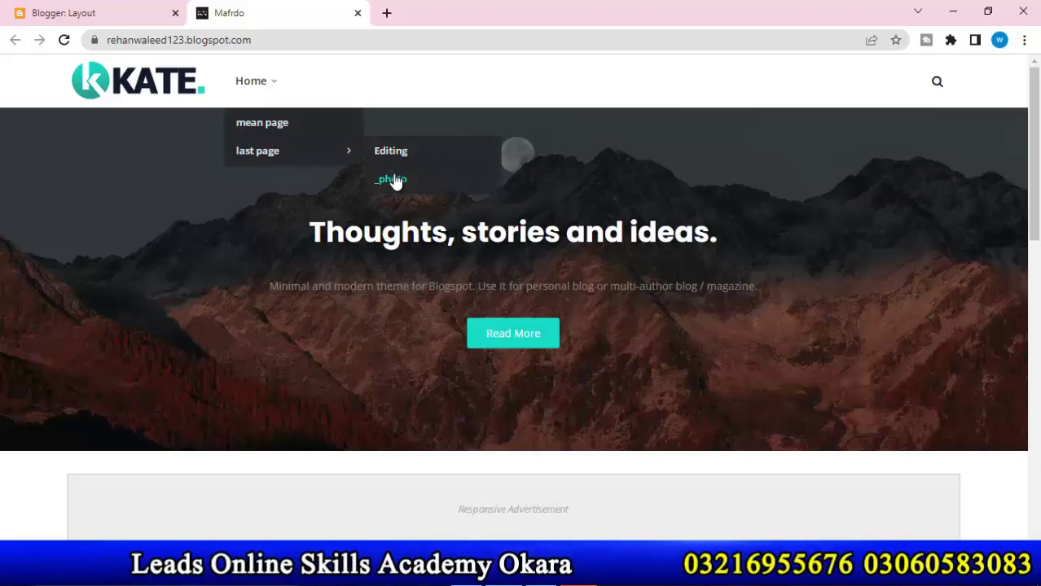
# Back in the layout, rename the "___photo" item to "__photo" and save the Main Menu gadget
pyautogui.click(158, 14)
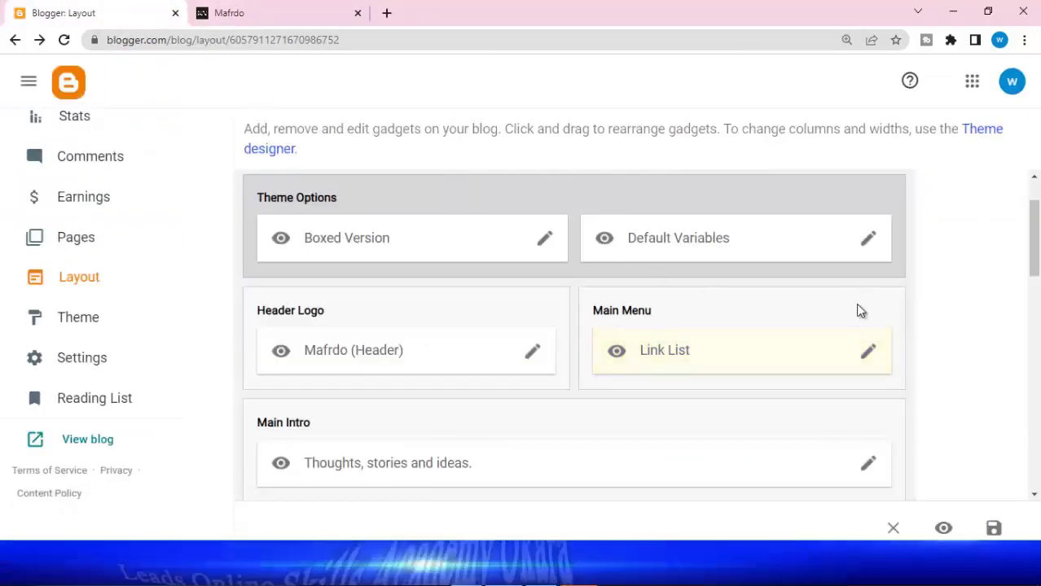
pyautogui.click(868, 351)
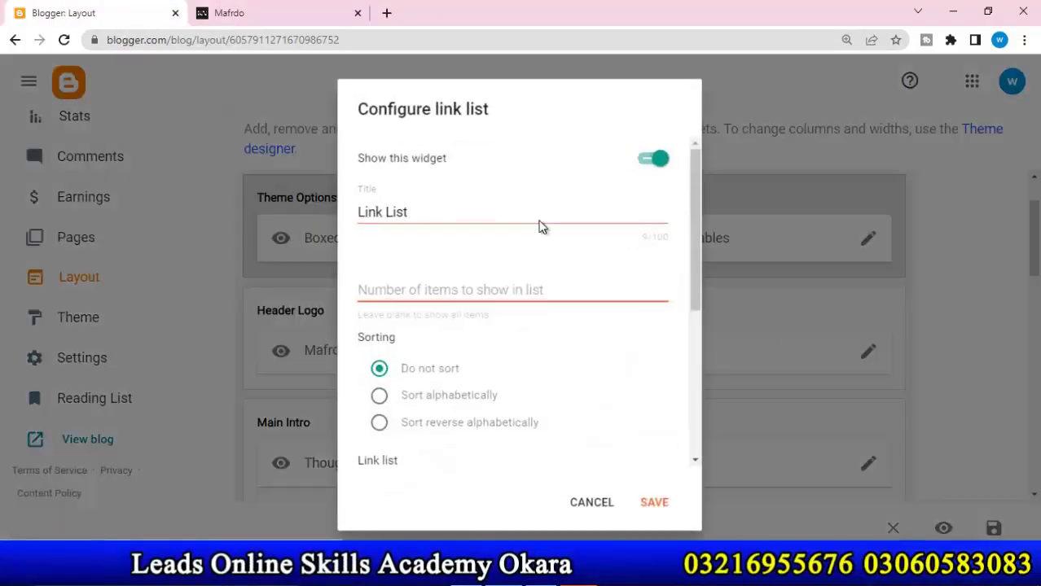
pyautogui.moveTo(695, 295); pyautogui.dragTo(694, 454)
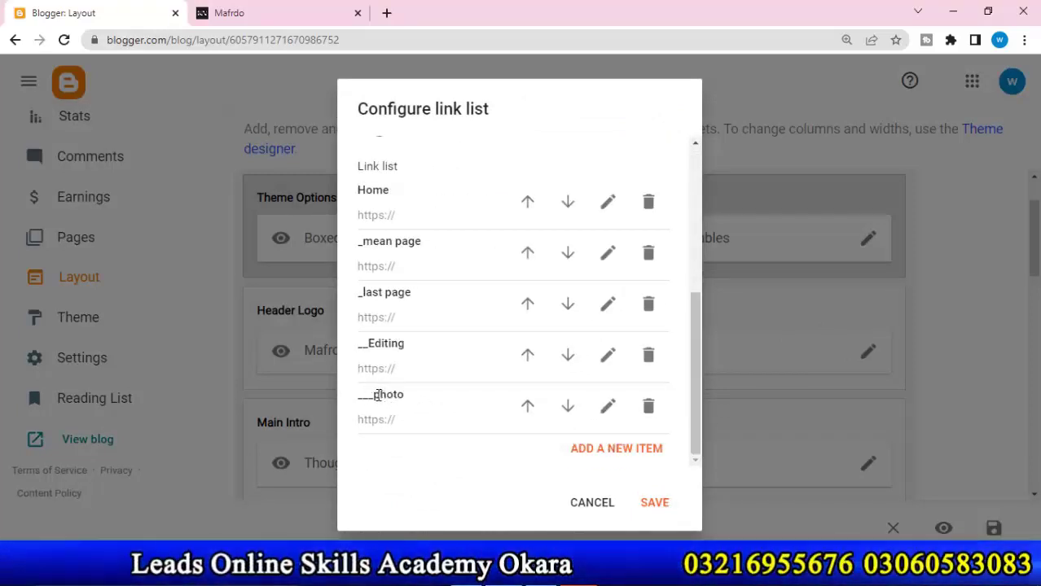
pyautogui.click(610, 410)
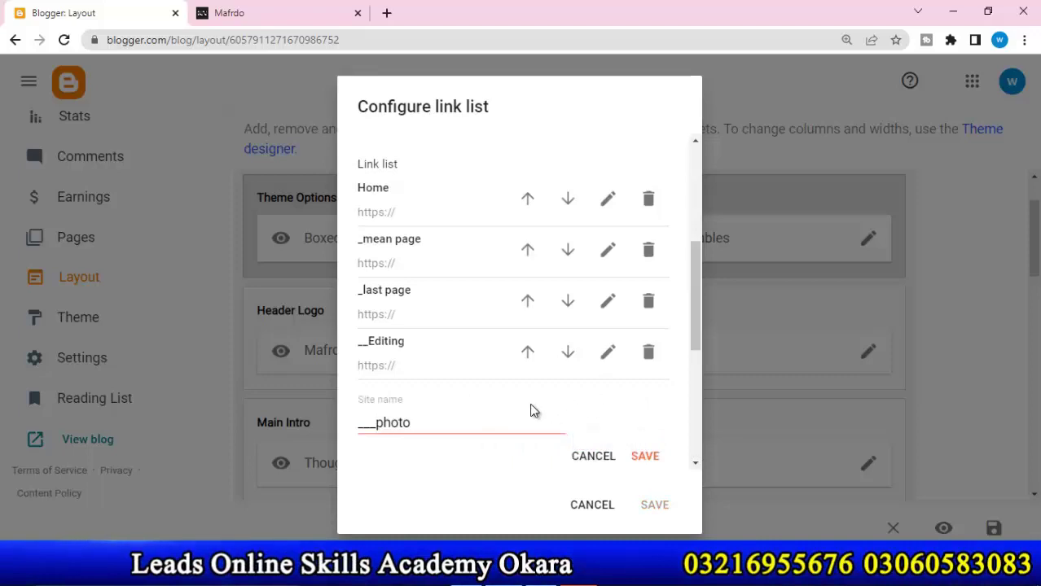
pyautogui.click(376, 424)
pyautogui.press('BackSpace')
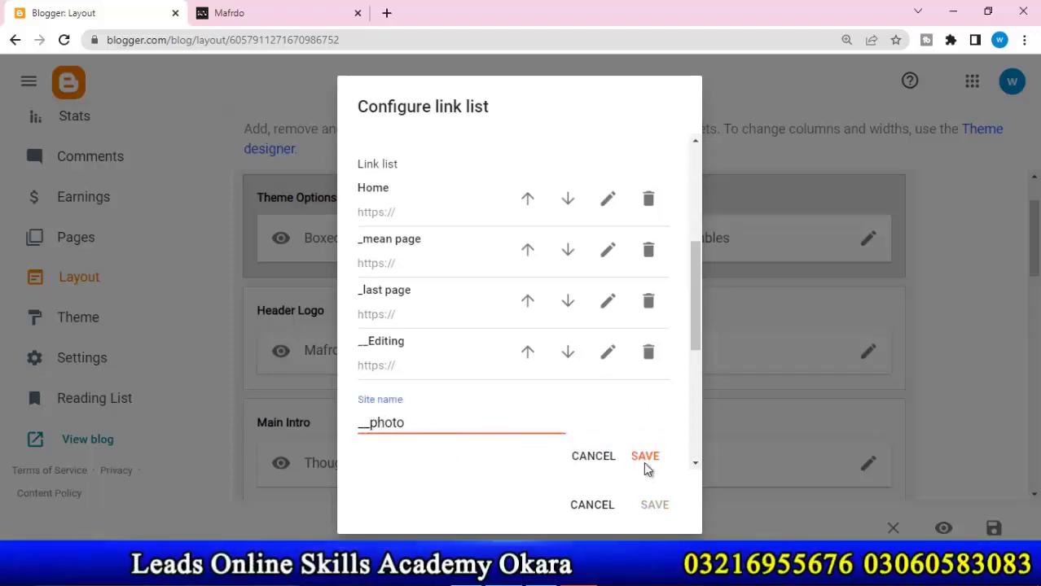
pyautogui.click(643, 460)
pyautogui.click(640, 507)
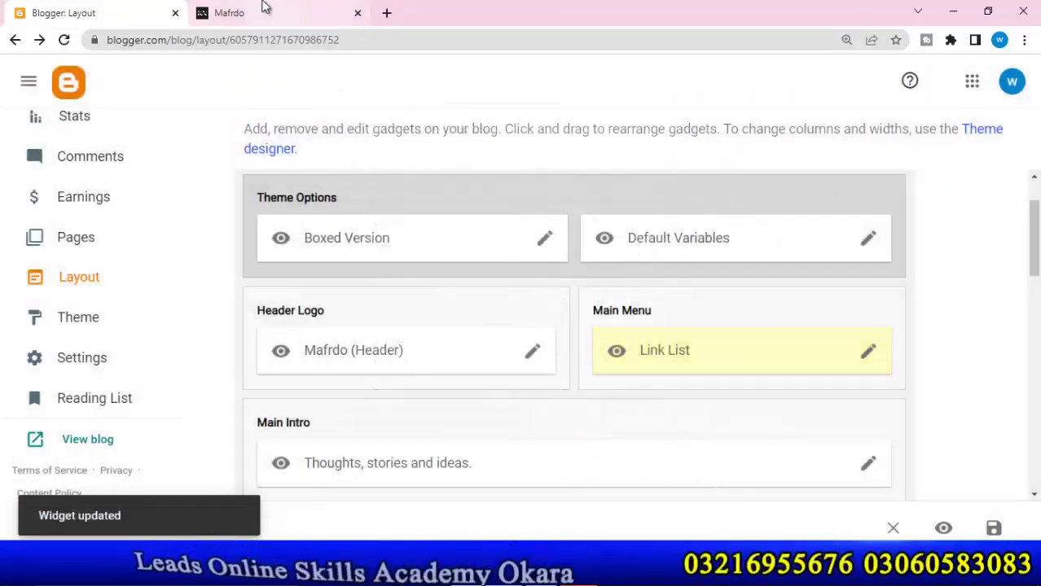
# Reload the live blog and check the Editing and photo links in the "last page" submenu under Home
pyautogui.click(265, 10)
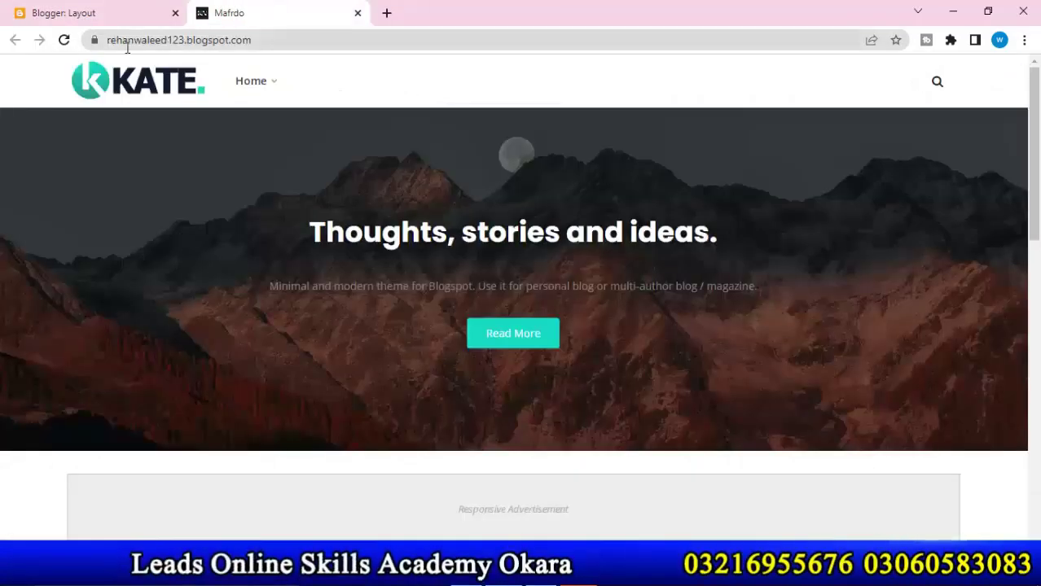
pyautogui.click(64, 40)
pyautogui.moveTo(318, 155)
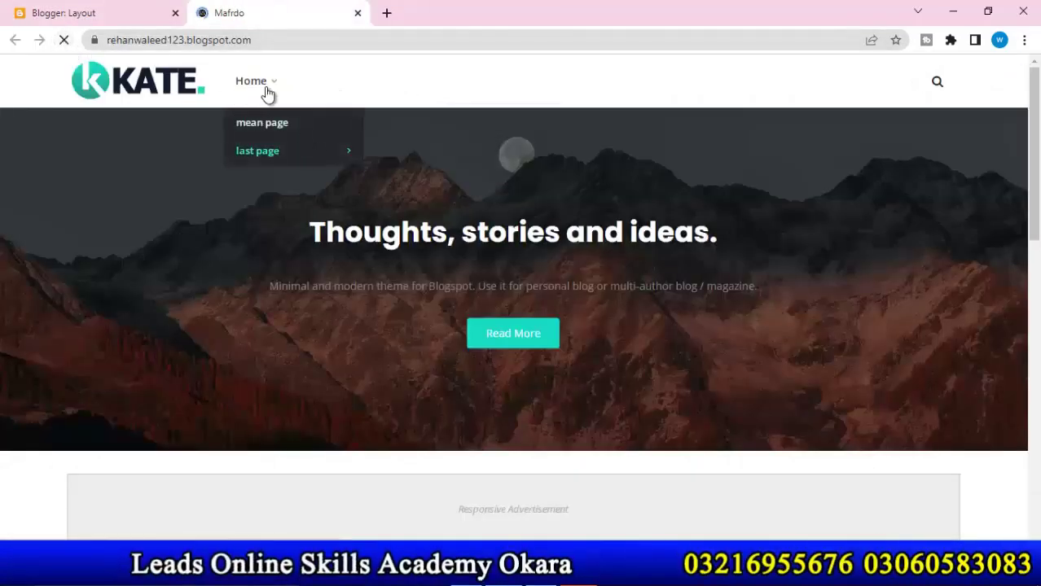
pyautogui.moveTo(286, 151)
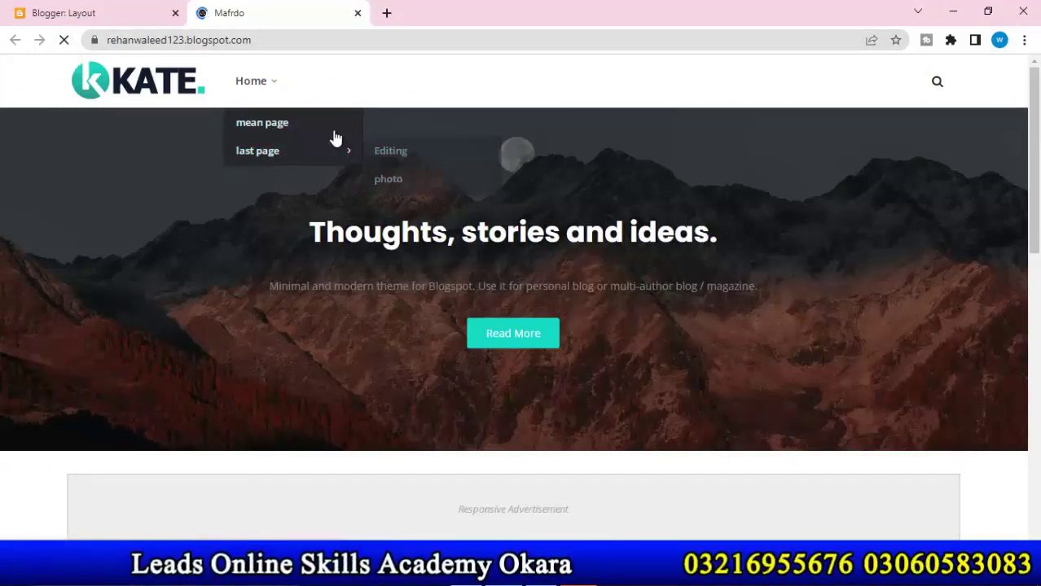
pyautogui.click(124, 22)
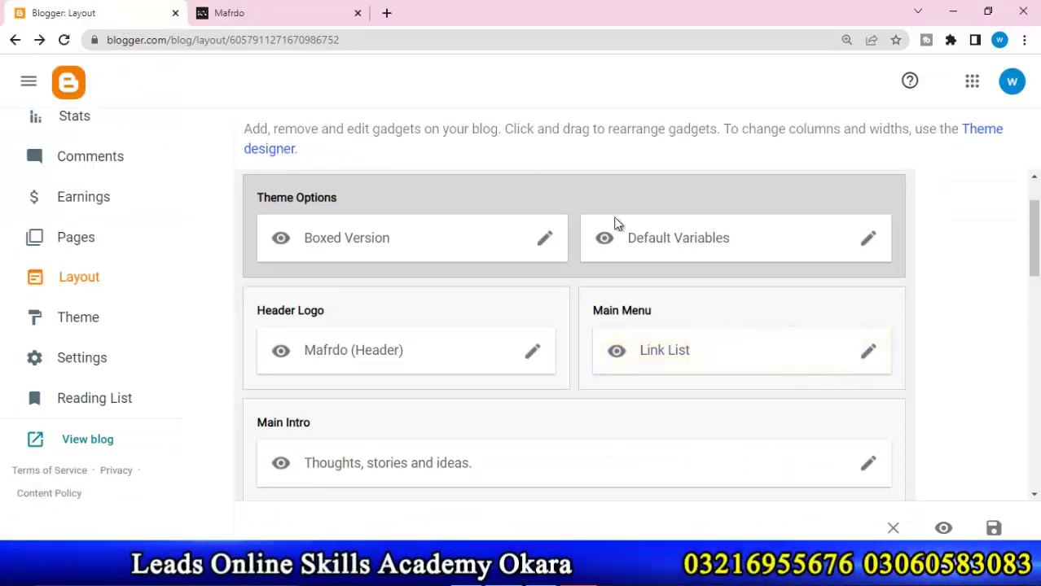
pyautogui.click(330, 16)
pyautogui.moveTo(259, 75)
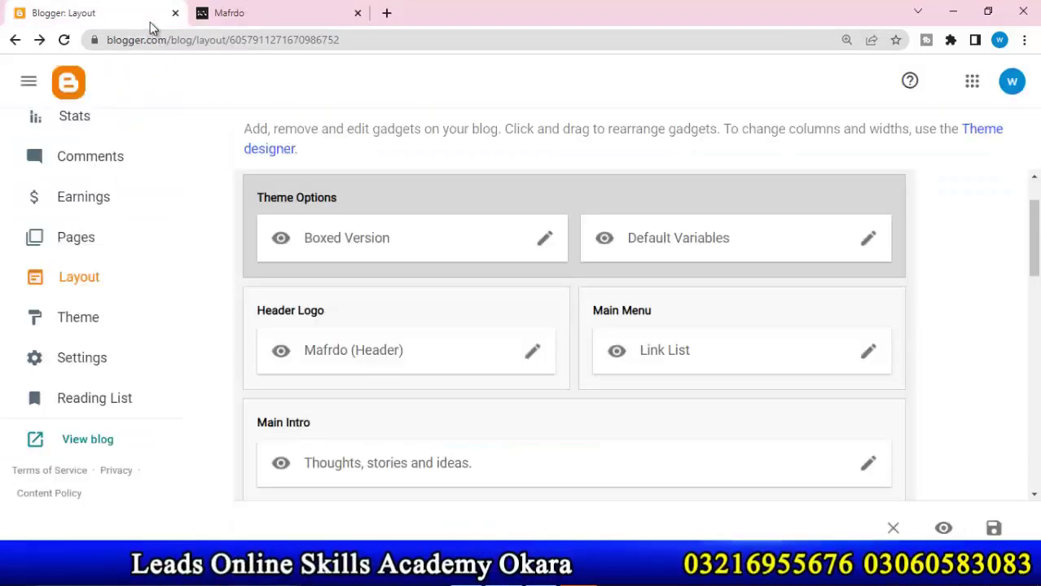
# Back in the layout, move the "__Editing" item above "_last page" in the Main Menu link list and save the gadget
pyautogui.click(151, 22)
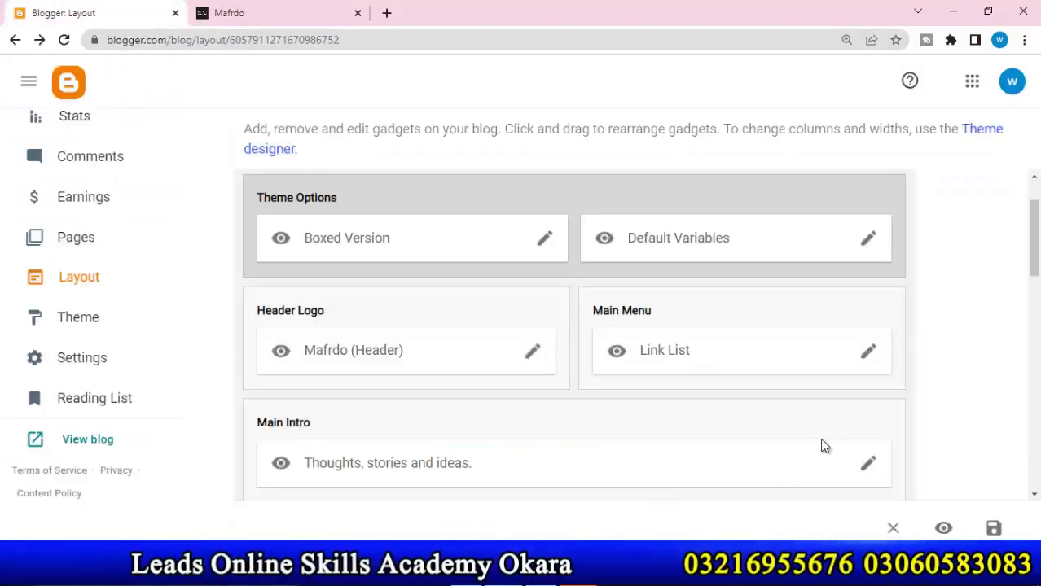
pyautogui.scroll(-3, 822, 441)
pyautogui.scroll(1, 818, 255)
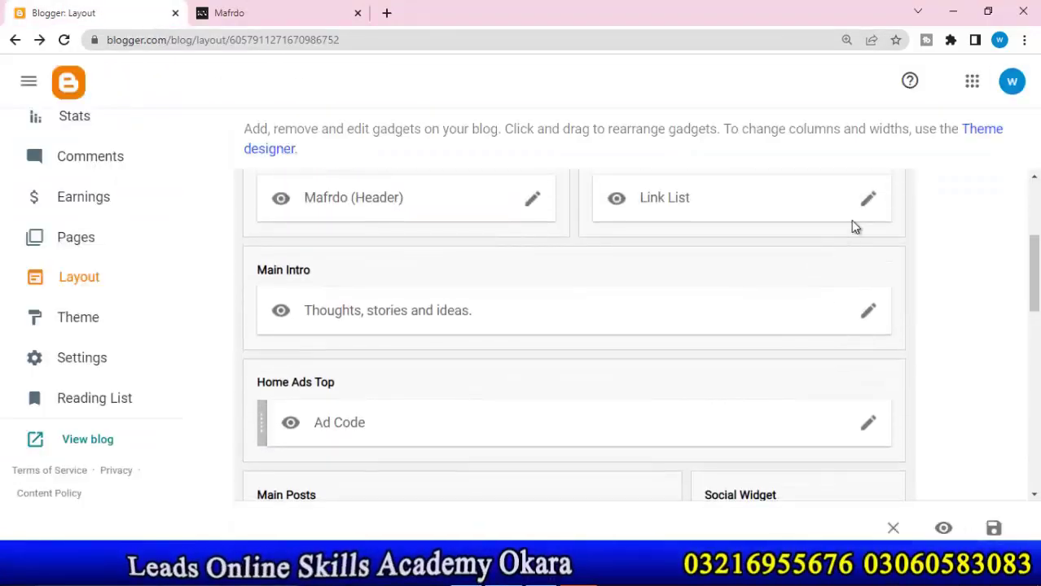
pyautogui.scroll(3, 871, 228)
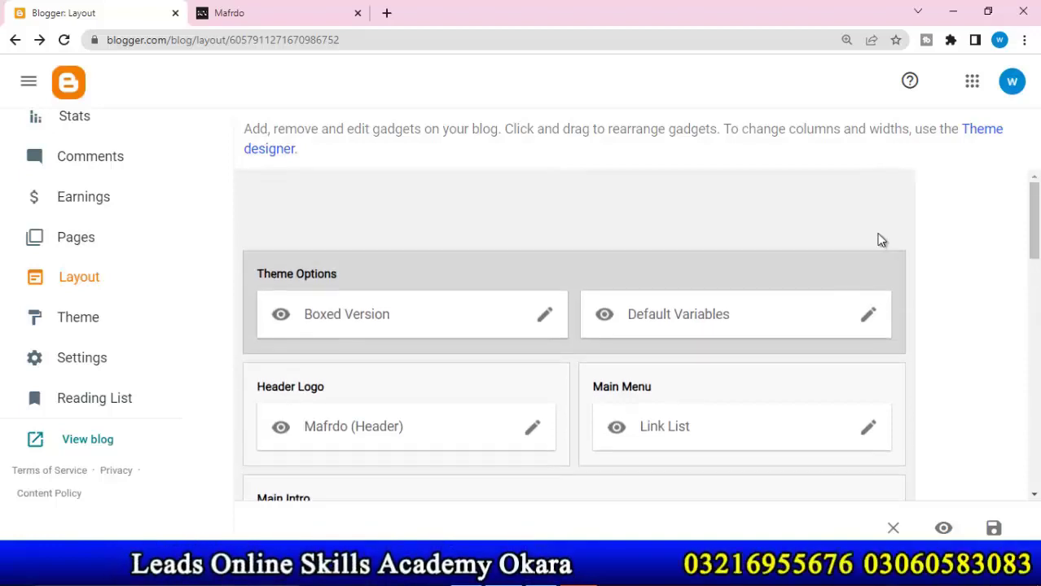
pyautogui.scroll(-1, 883, 269)
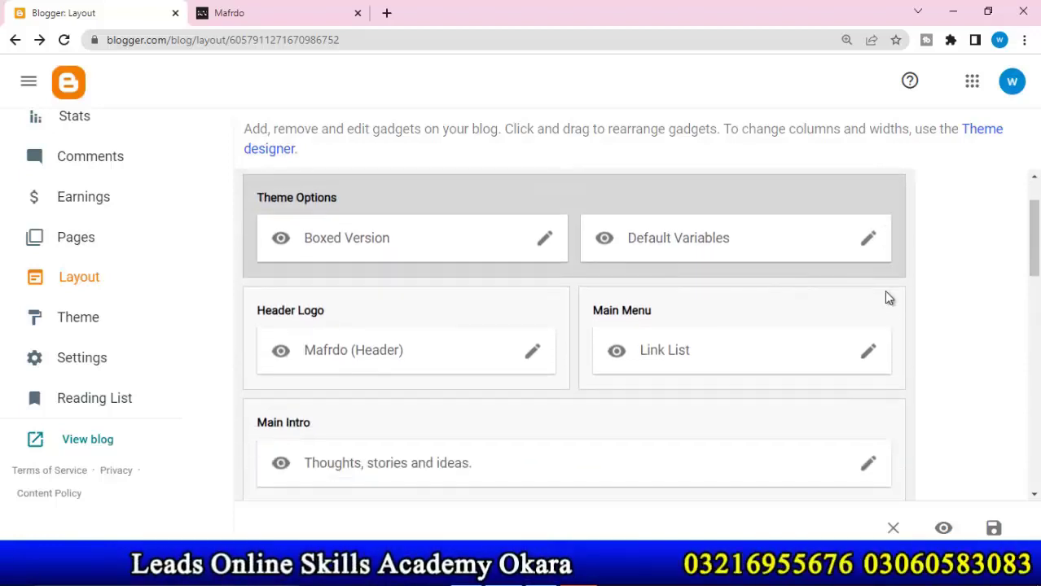
pyautogui.click(869, 354)
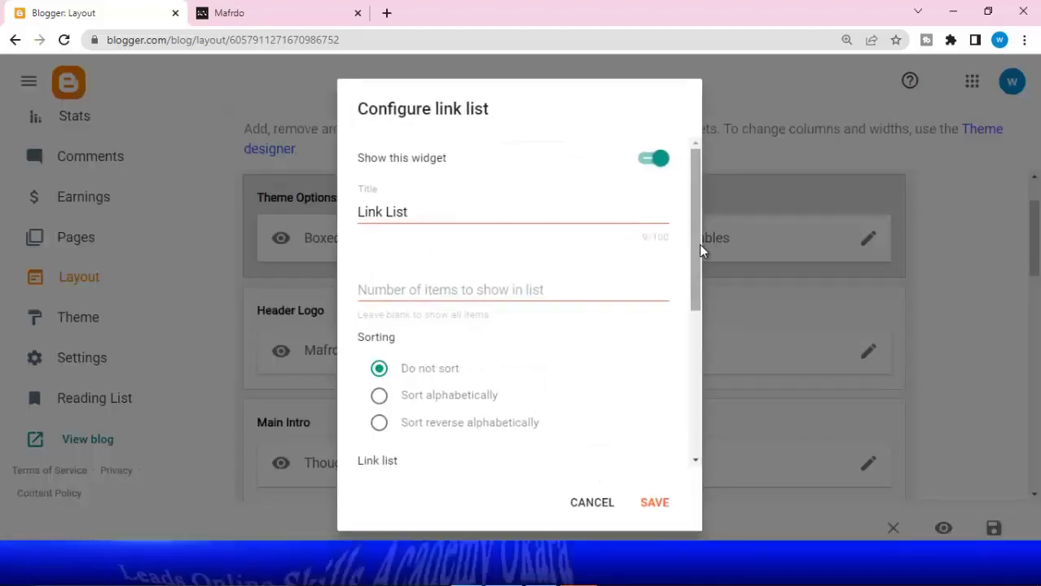
pyautogui.moveTo(699, 244); pyautogui.dragTo(685, 405)
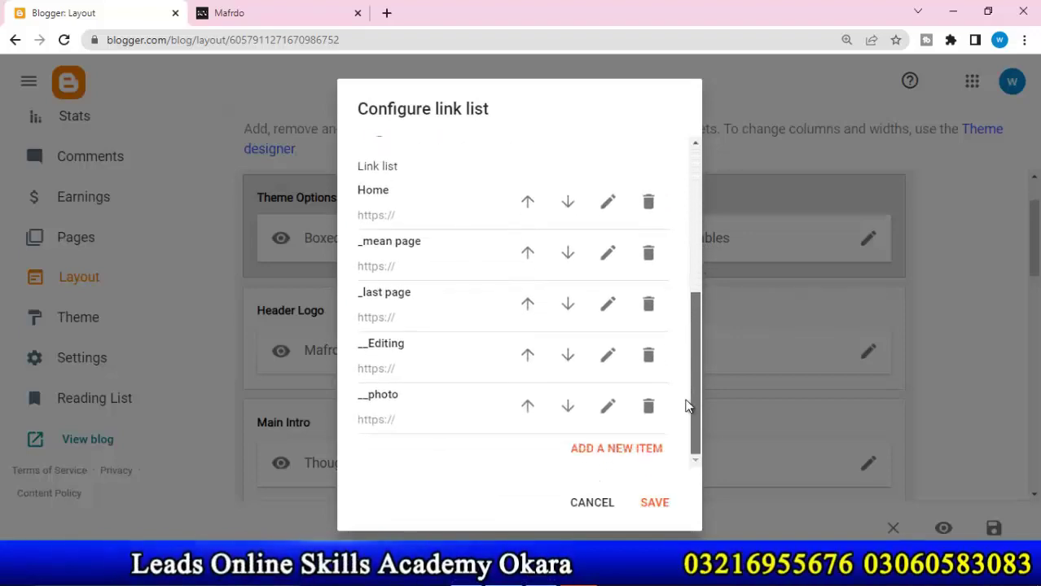
pyautogui.click(528, 356)
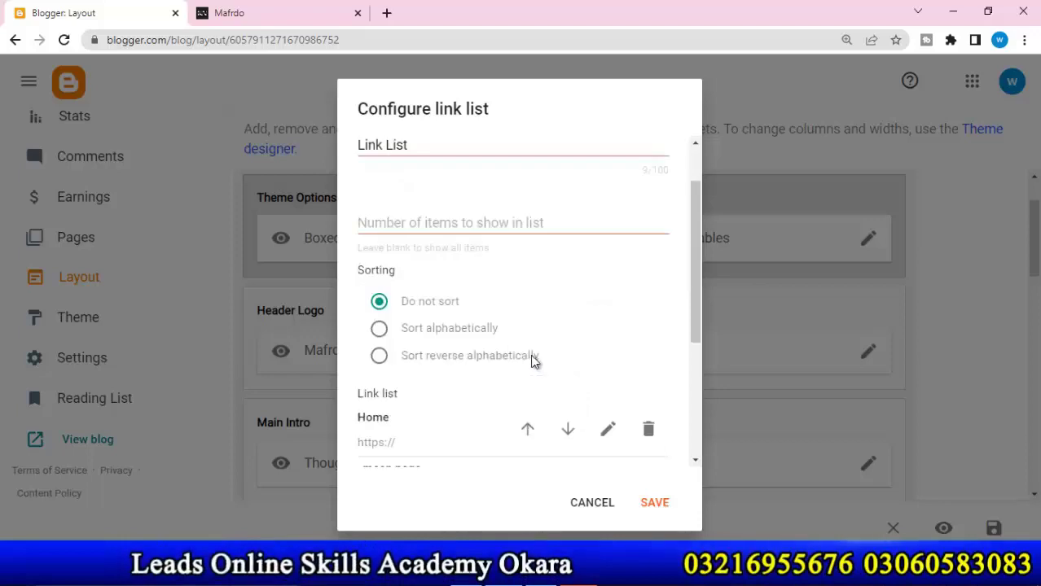
pyautogui.moveTo(693, 290); pyautogui.dragTo(698, 407)
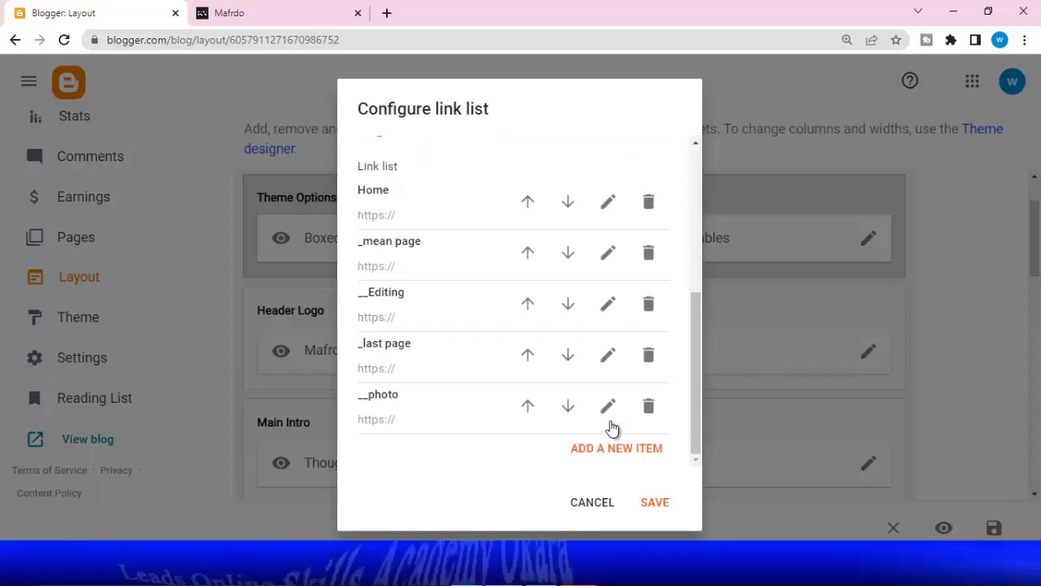
pyautogui.click(657, 507)
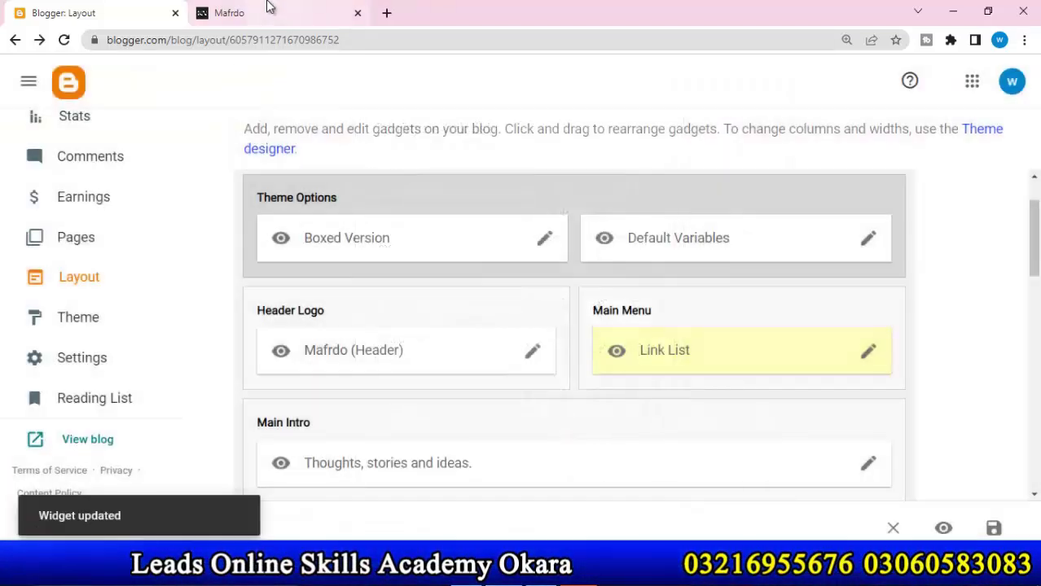
# Reload the live blog and check the submenus of "mean page" and "last page" under Home
pyautogui.click(267, 10)
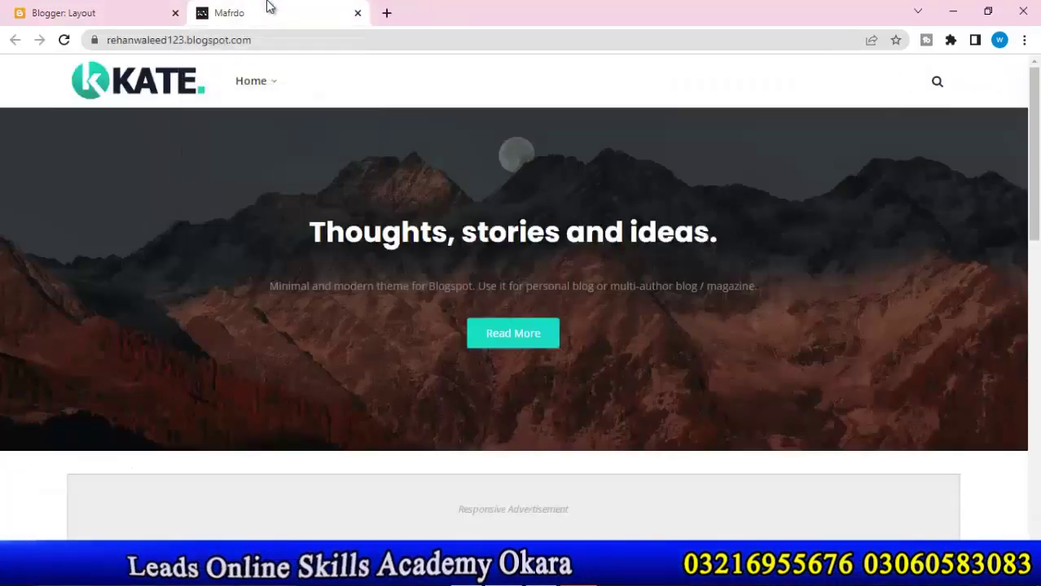
pyautogui.click(64, 39)
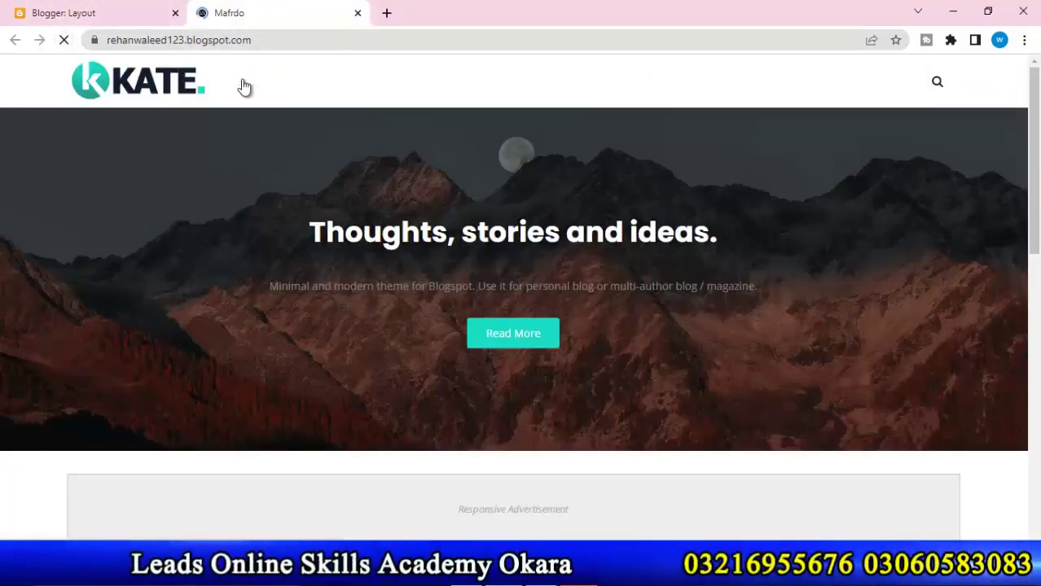
pyautogui.moveTo(267, 79)
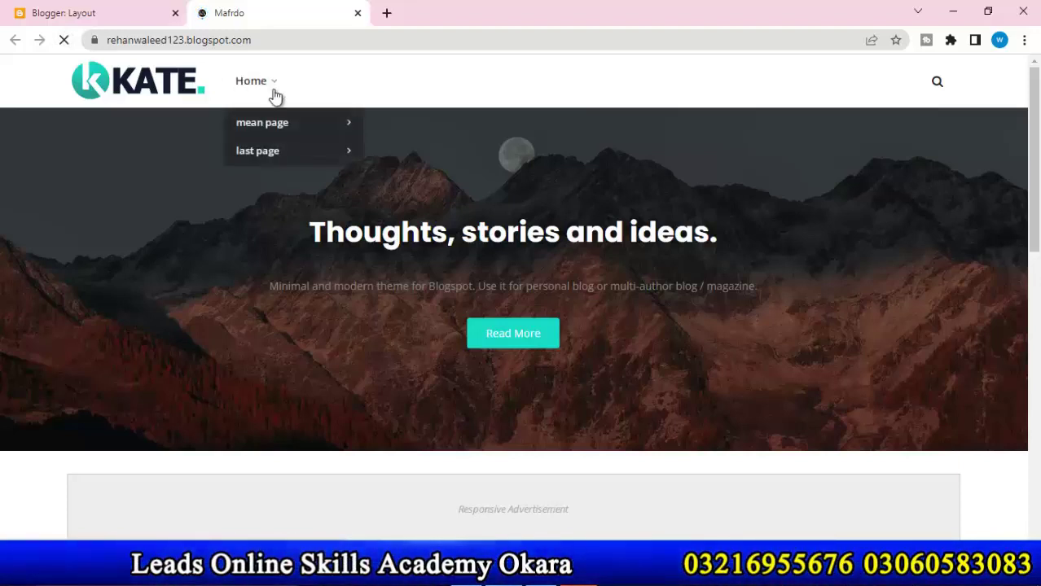
pyautogui.moveTo(283, 137)
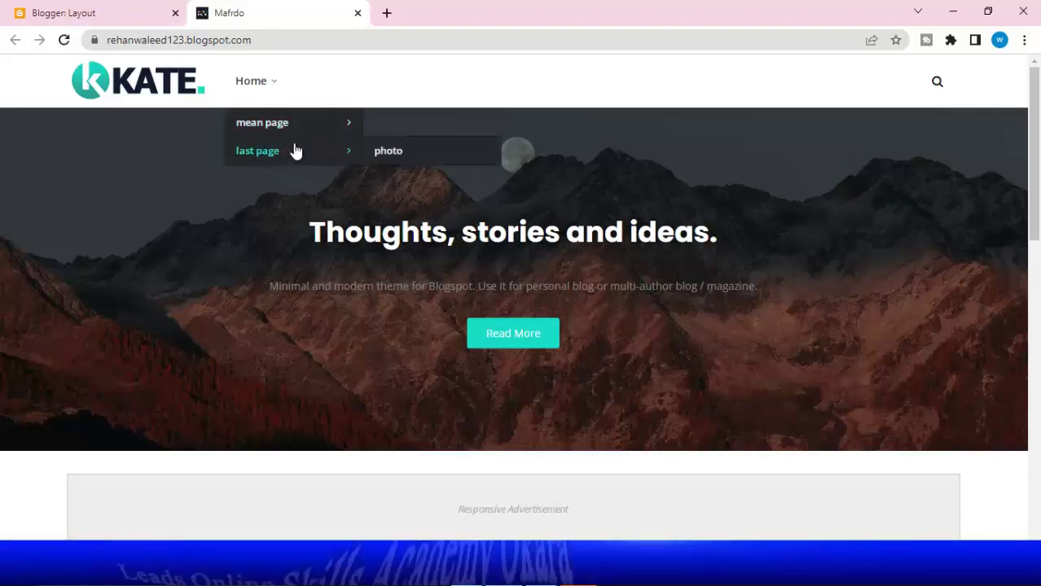
# Open the Main Menu link list in the layout and compare its item order with the live blog's Home dropdown
pyautogui.click(142, 10)
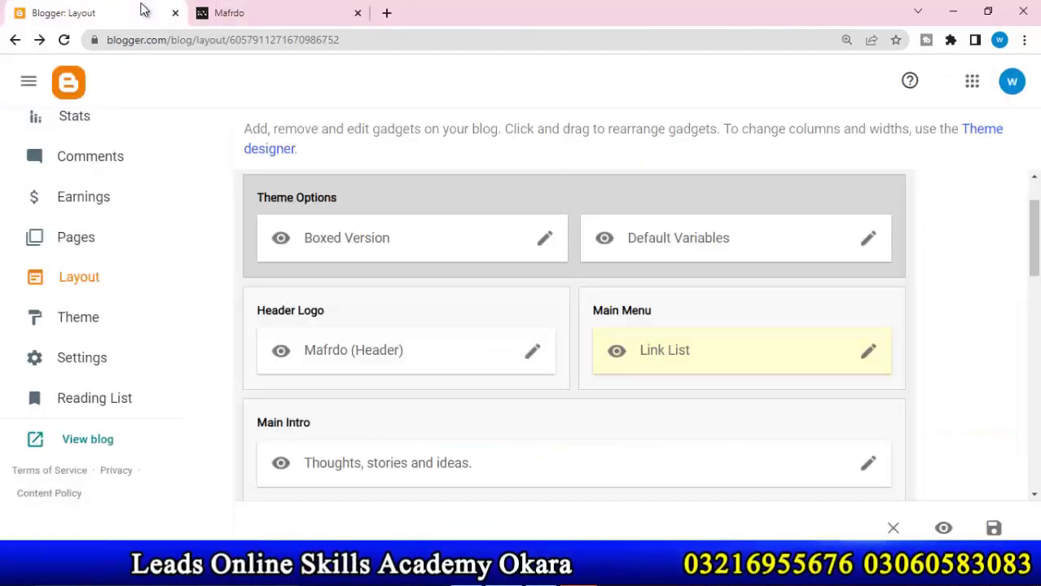
pyautogui.click(868, 356)
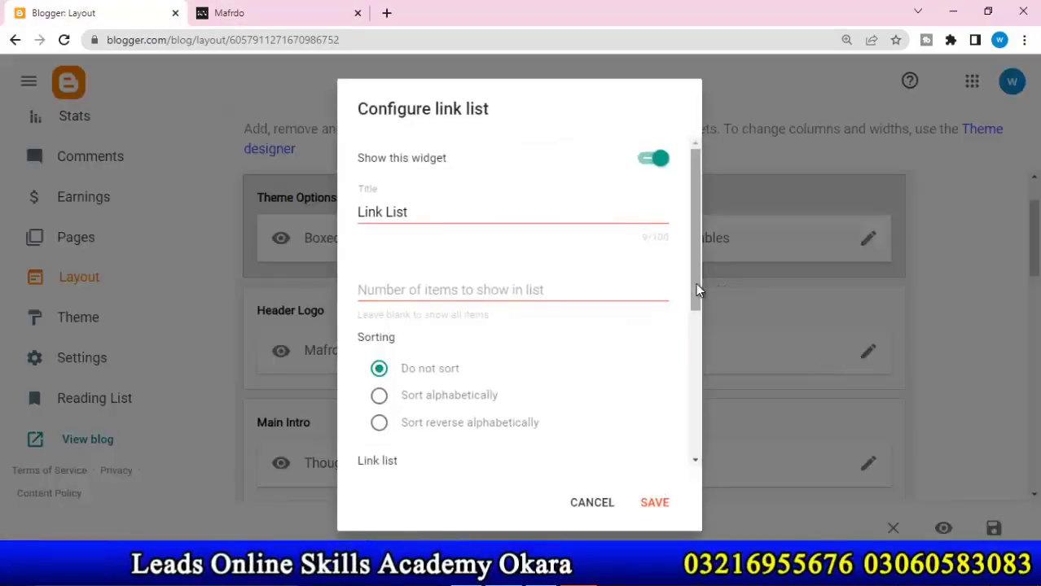
pyautogui.moveTo(696, 290); pyautogui.dragTo(692, 447)
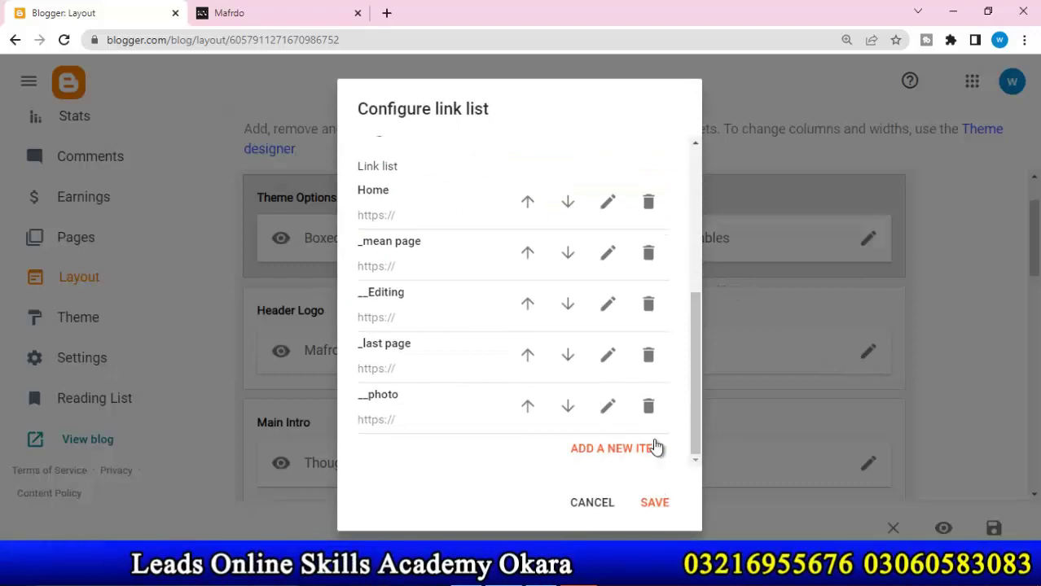
pyautogui.click(281, 16)
pyautogui.moveTo(267, 84)
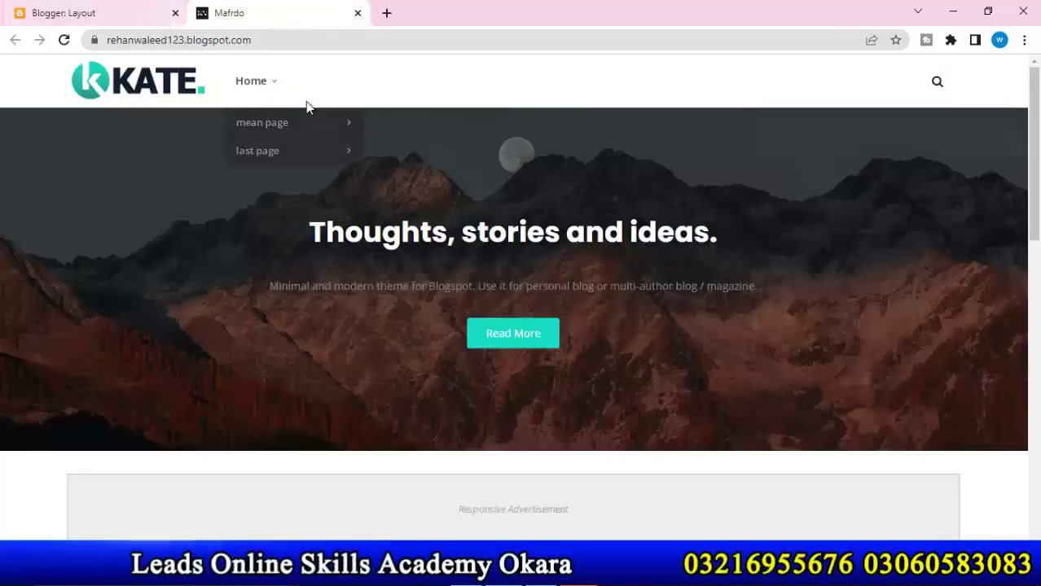
pyautogui.click(122, 12)
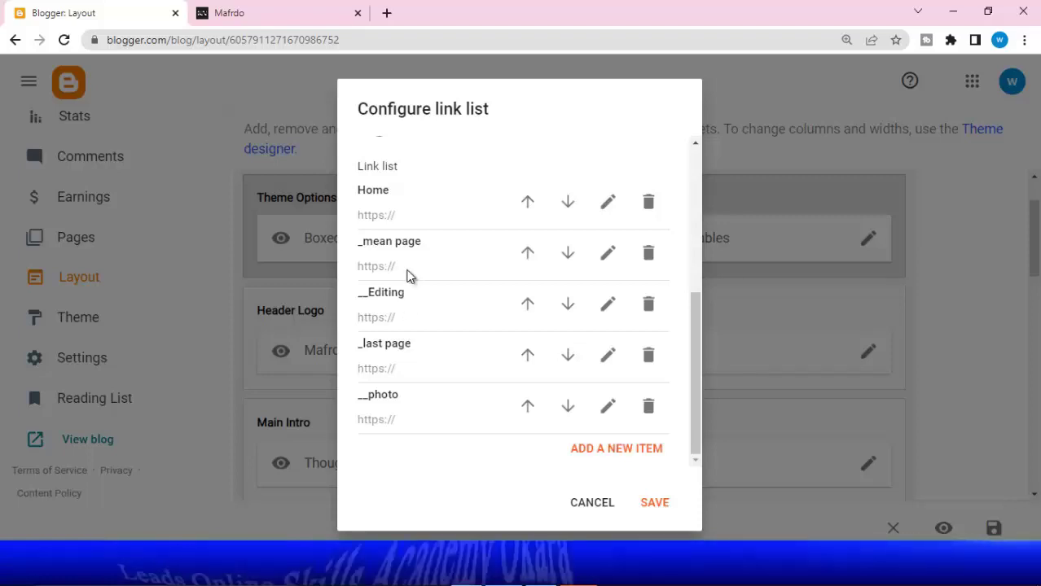
pyautogui.click(285, 10)
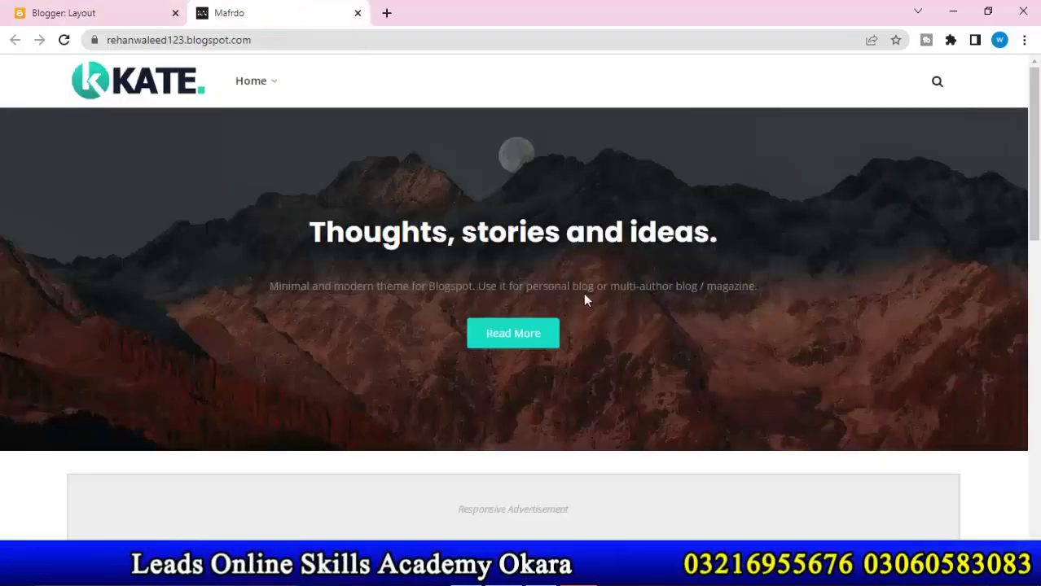
pyautogui.moveTo(280, 99)
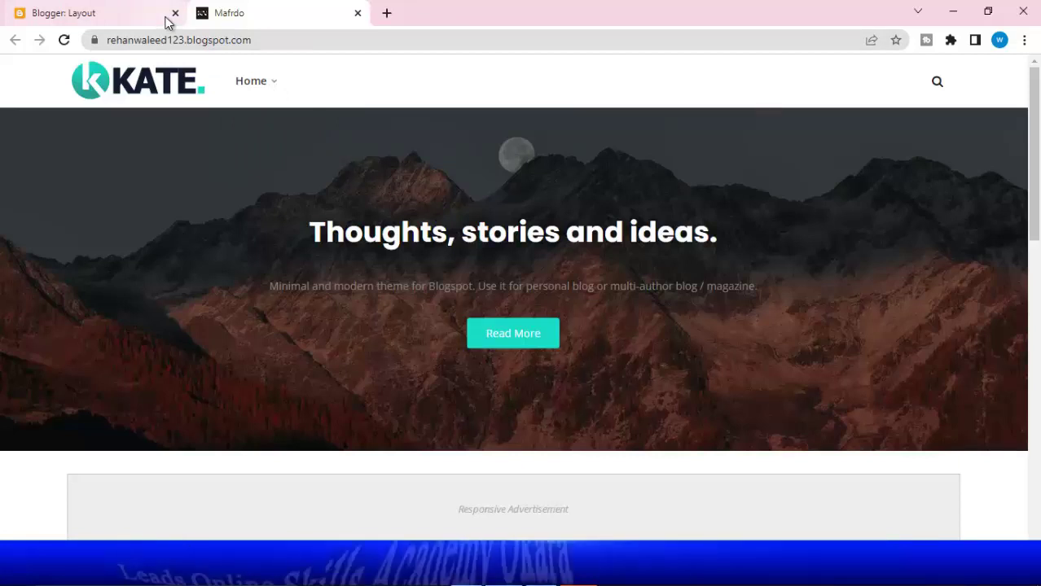
pyautogui.click(165, 22)
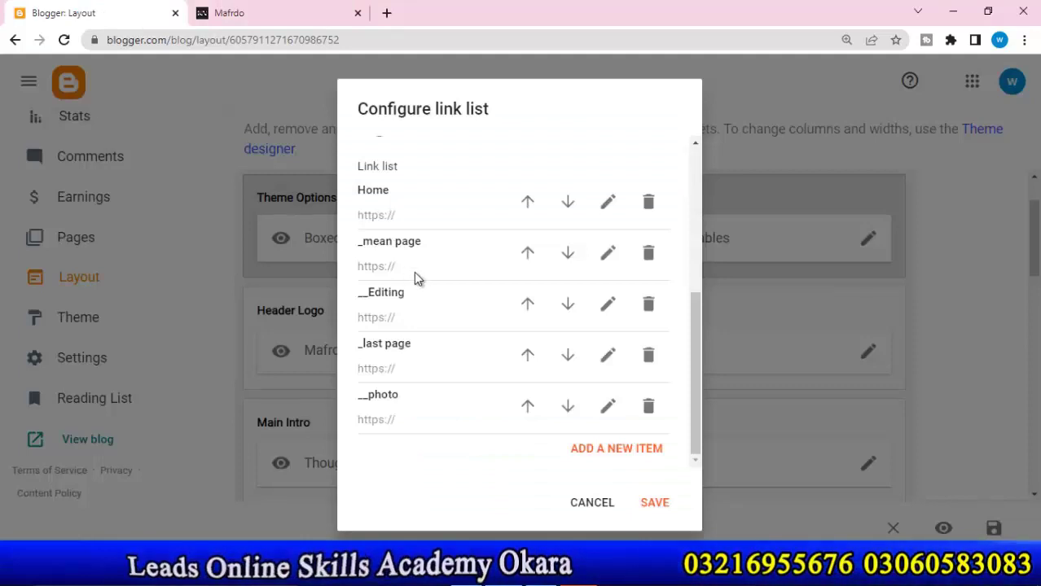
# Add a new link item named "__vedios" to the Main Menu link list and save the gadget
pyautogui.click(627, 448)
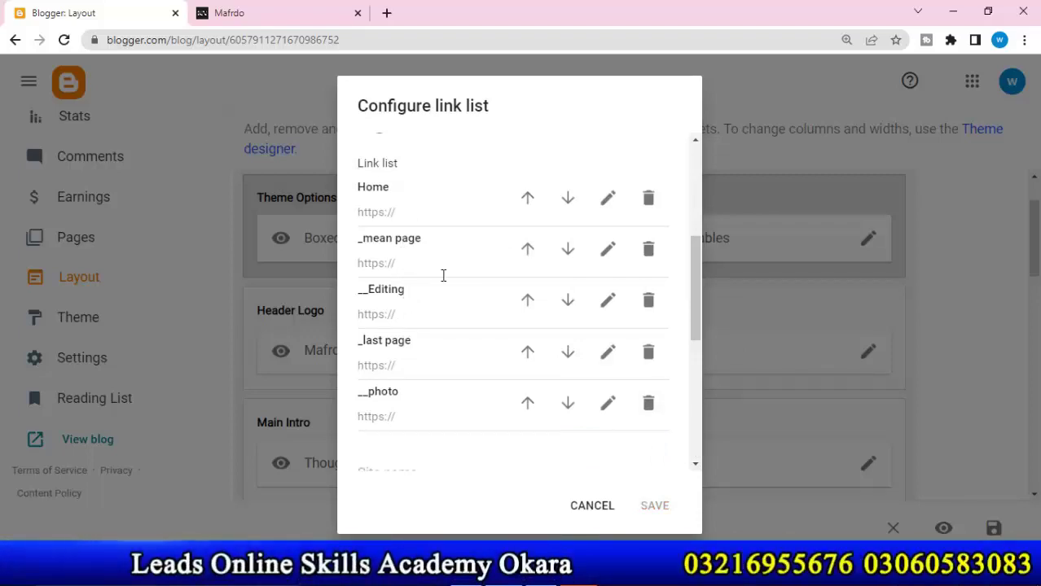
pyautogui.moveTo(691, 293); pyautogui.dragTo(652, 369)
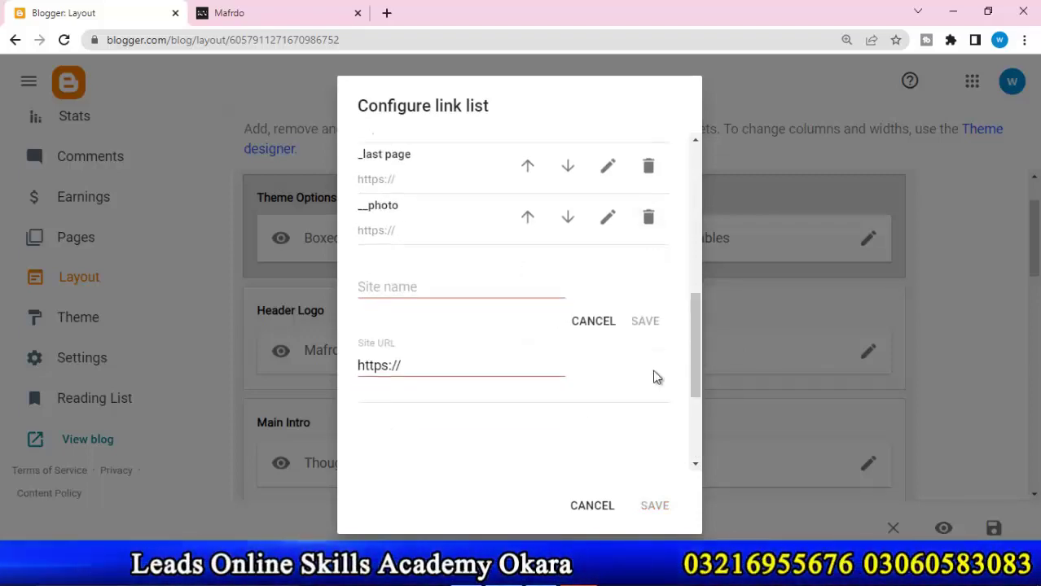
pyautogui.click(509, 289)
pyautogui.write('vedios')
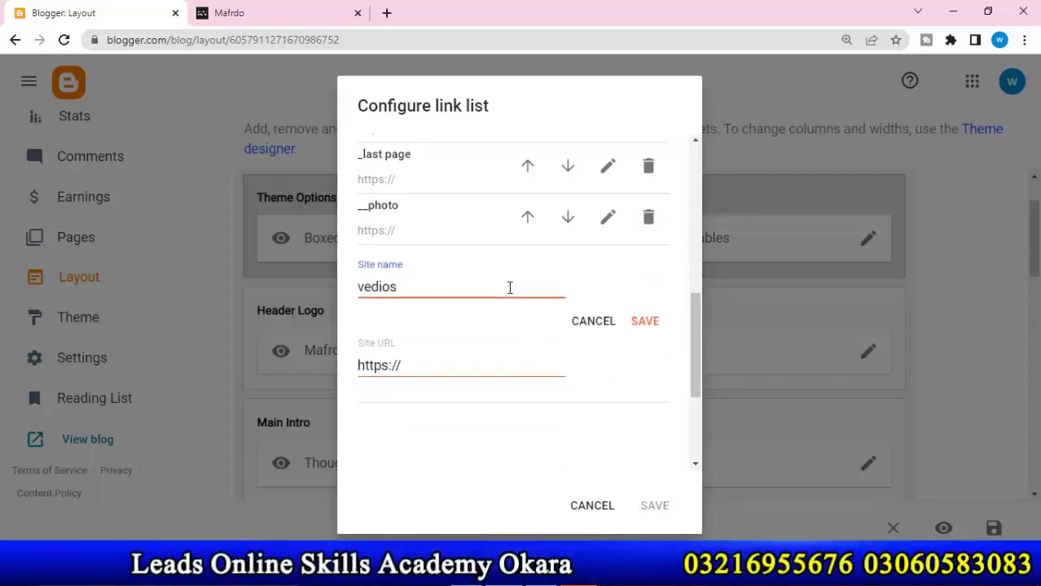
pyautogui.click(358, 288)
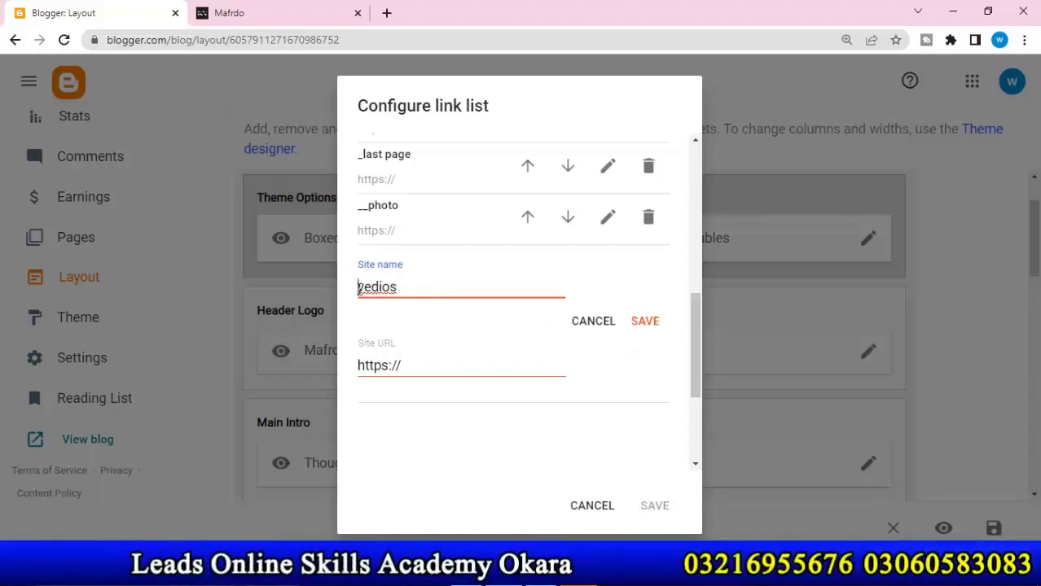
pyautogui.click(645, 322)
pyautogui.click(653, 503)
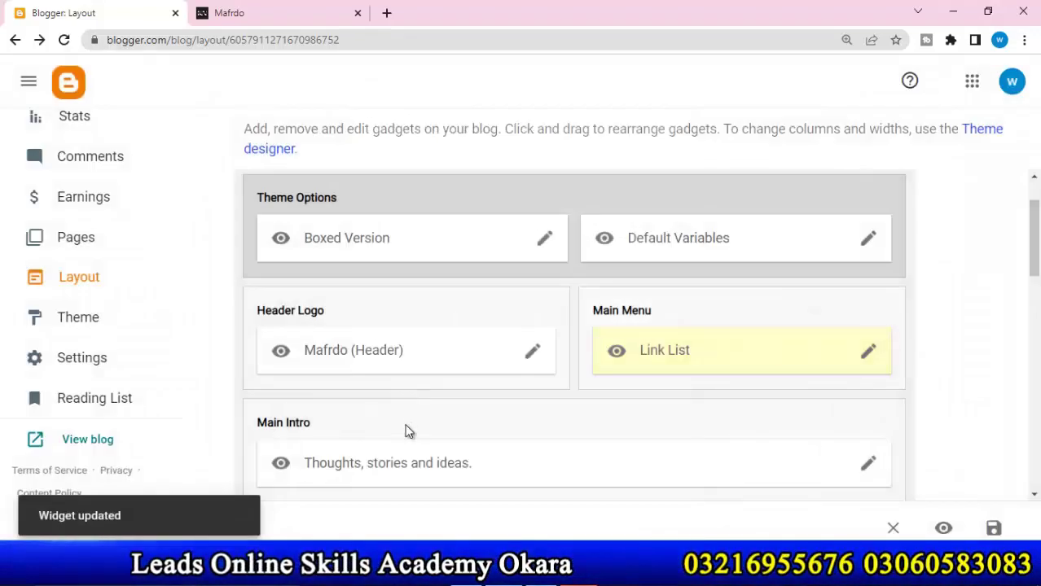
# Reload the live blog and check under which Home dropdown entry the vedios link is nested
pyautogui.click(320, 6)
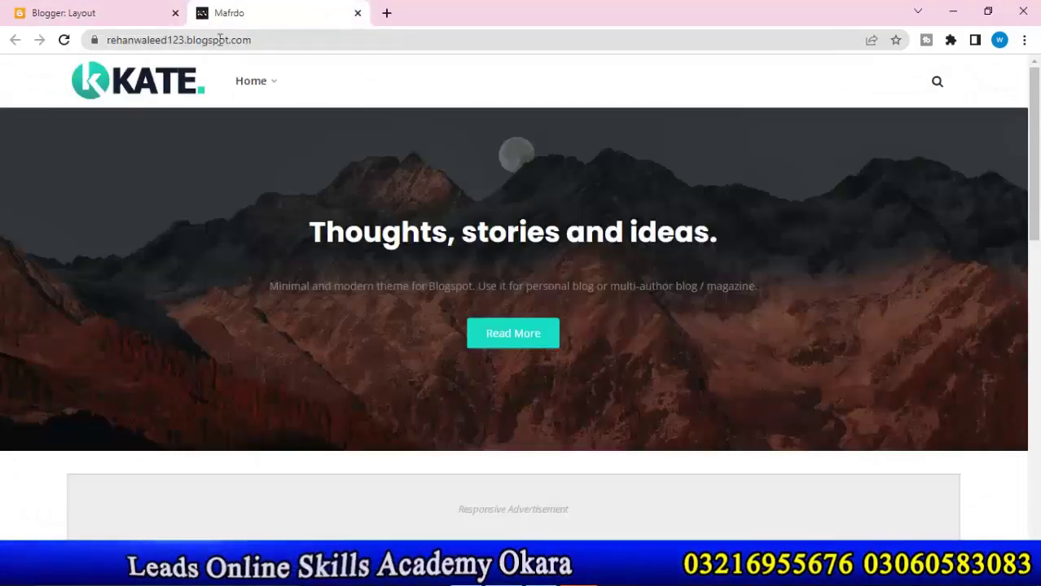
pyautogui.click(64, 41)
pyautogui.moveTo(244, 84)
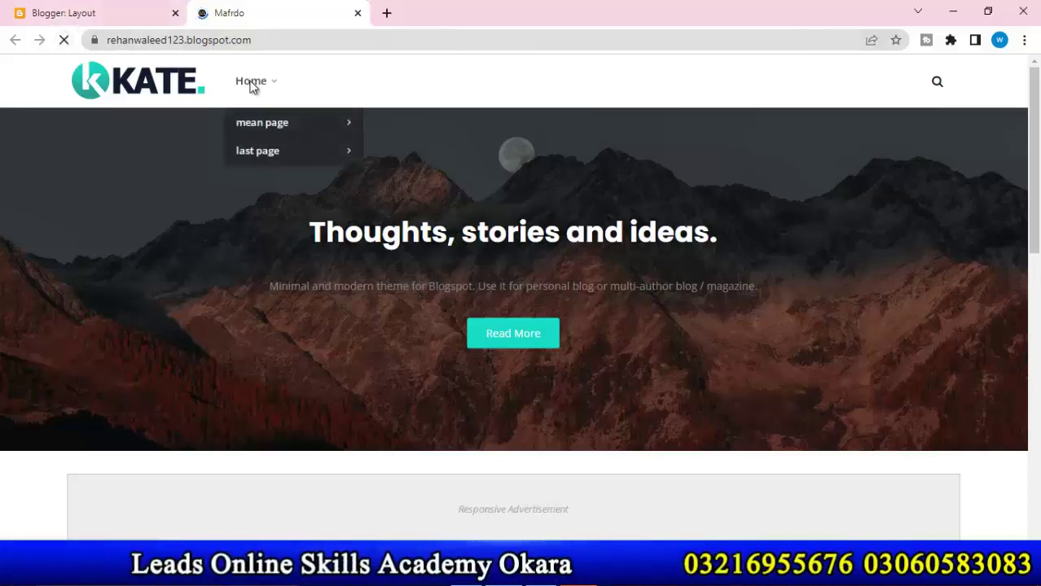
pyautogui.moveTo(268, 147)
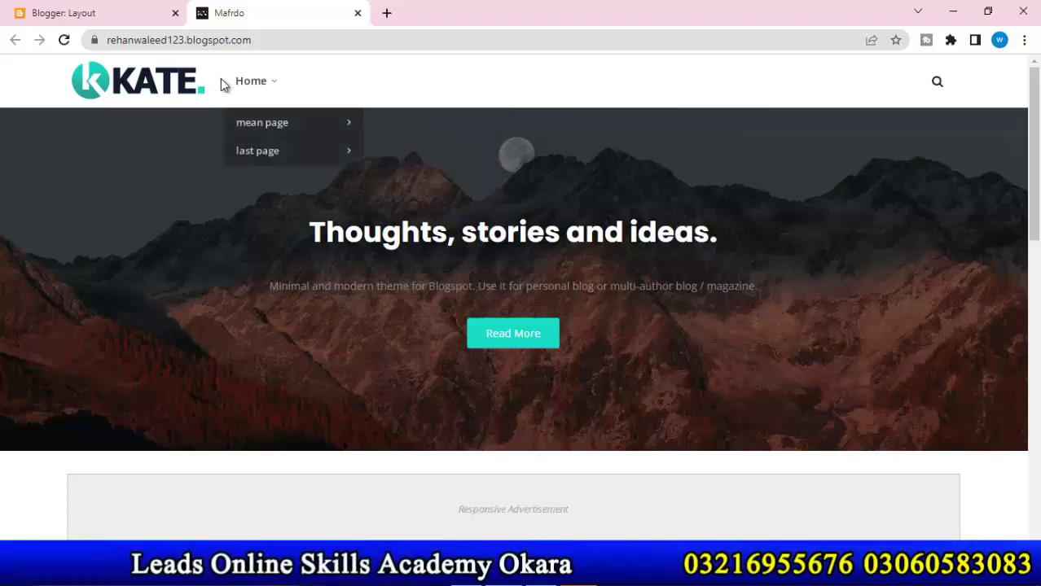
# Move the "__vedios" item up to directly below "__Editing" in the Main Menu link list and save the gadget
pyautogui.click(173, 19)
pyautogui.click(870, 353)
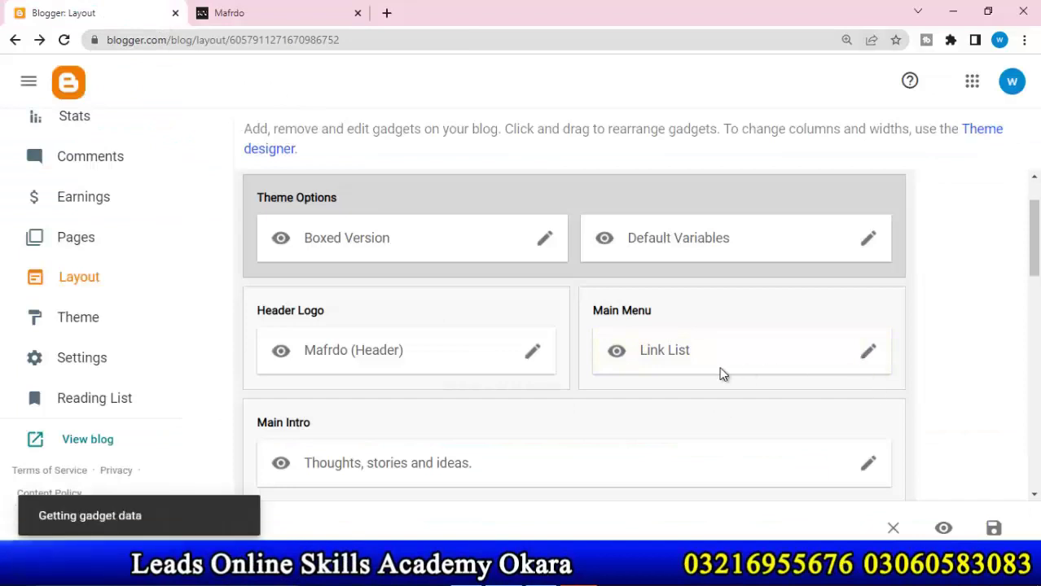
pyautogui.moveTo(697, 299); pyautogui.dragTo(698, 449)
pyautogui.scroll(5, 522, 407)
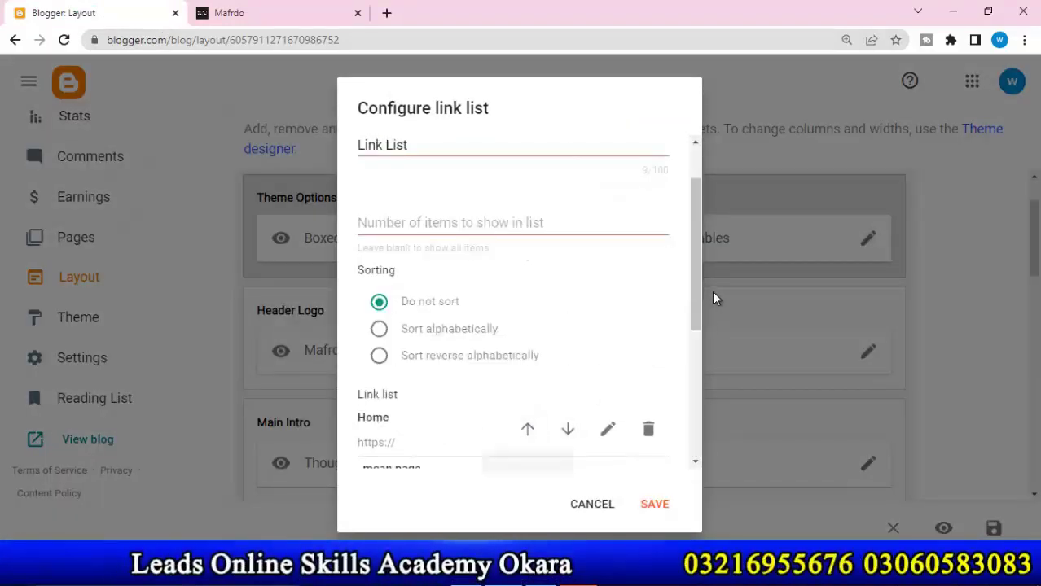
pyautogui.moveTo(698, 299); pyautogui.dragTo(692, 399)
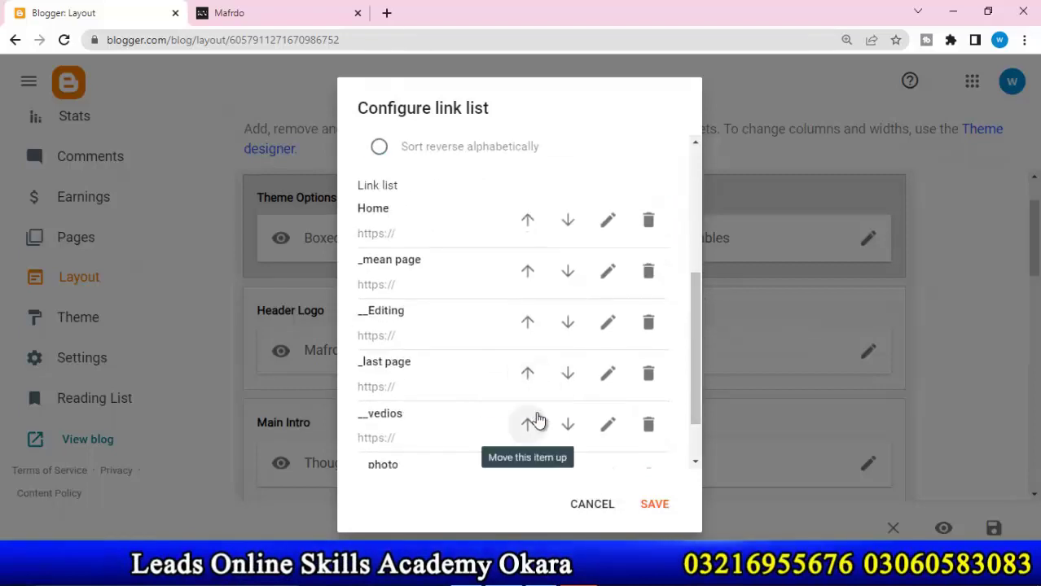
pyautogui.scroll(5, 536, 403)
pyautogui.moveTo(691, 291); pyautogui.dragTo(700, 381)
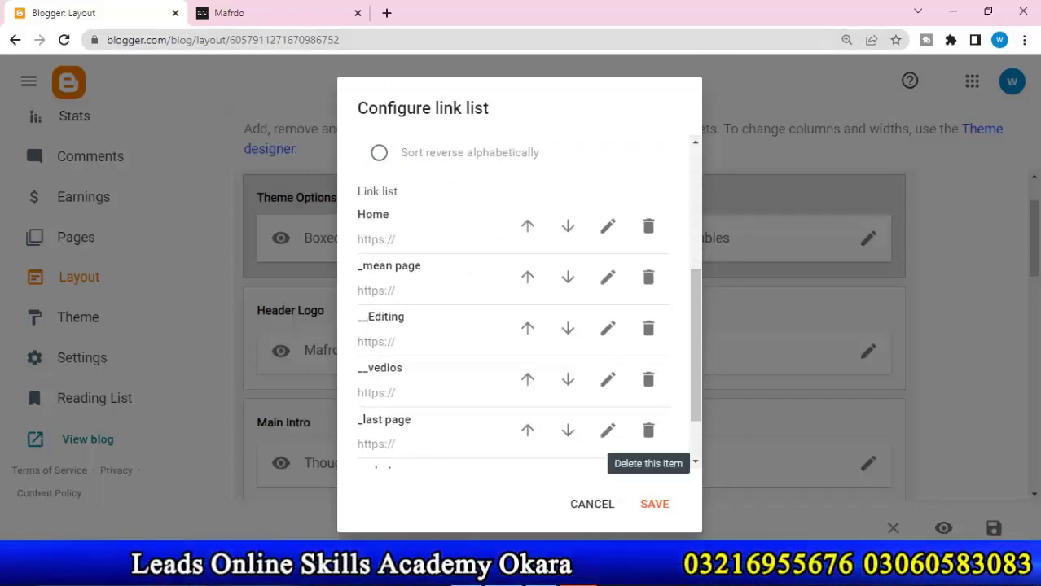
pyautogui.click(653, 504)
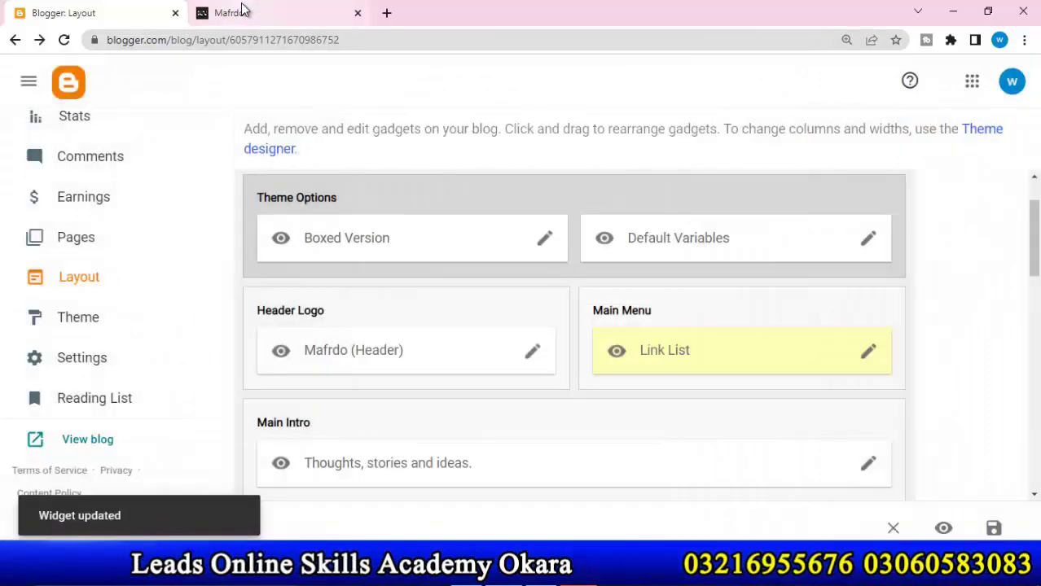
# Check on the live blog which links are nested under "mean page" and "last page" in the Home dropdown
pyautogui.click(232, 14)
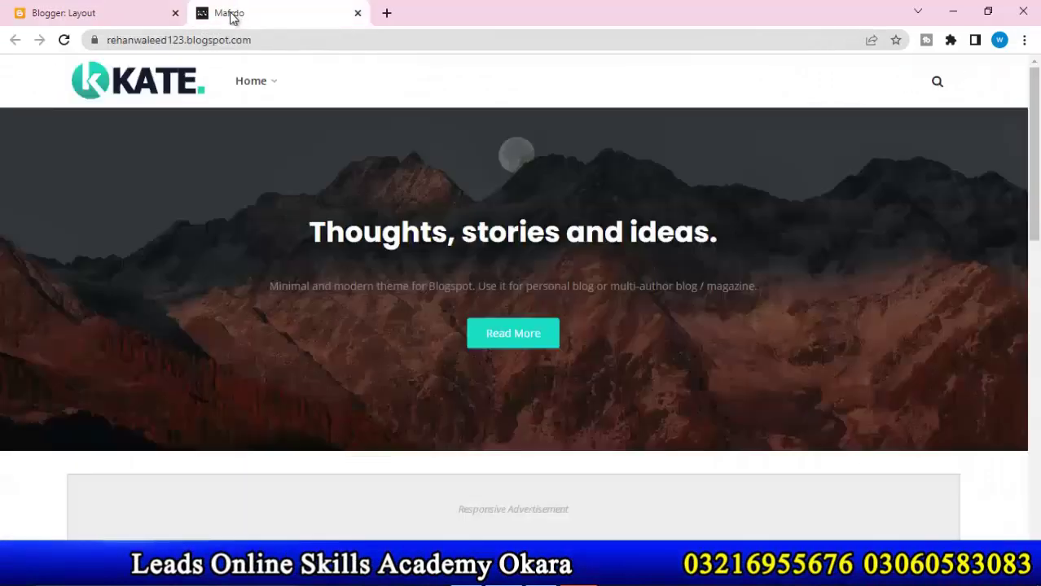
pyautogui.click(270, 96)
pyautogui.moveTo(277, 124)
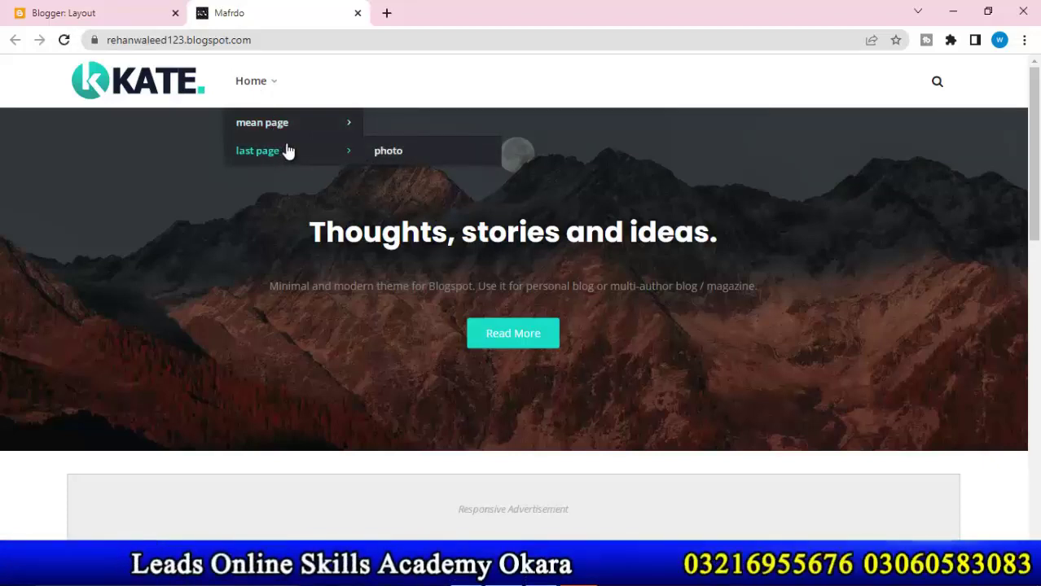
pyautogui.click(122, 13)
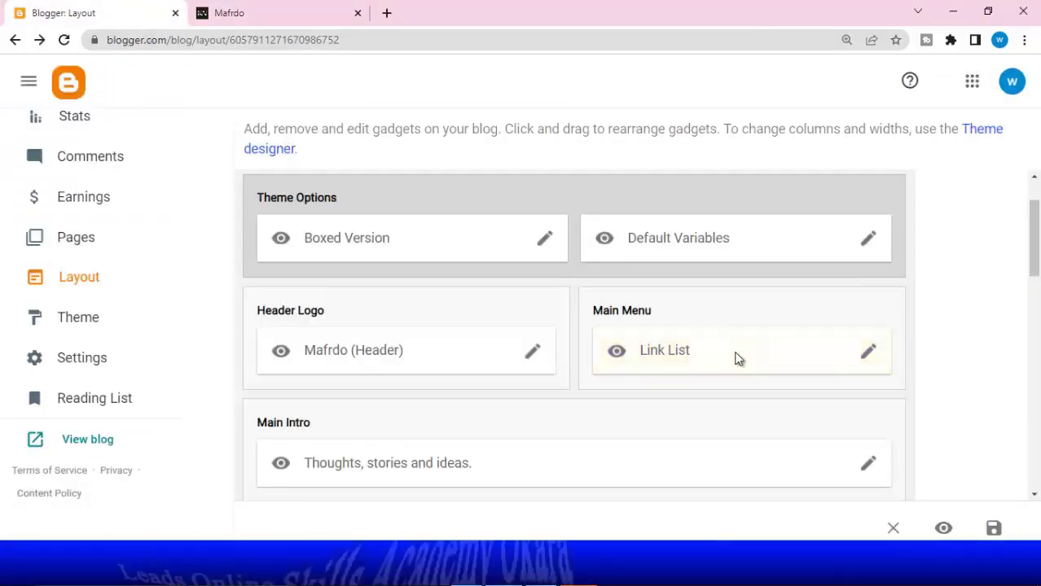
pyautogui.click(870, 354)
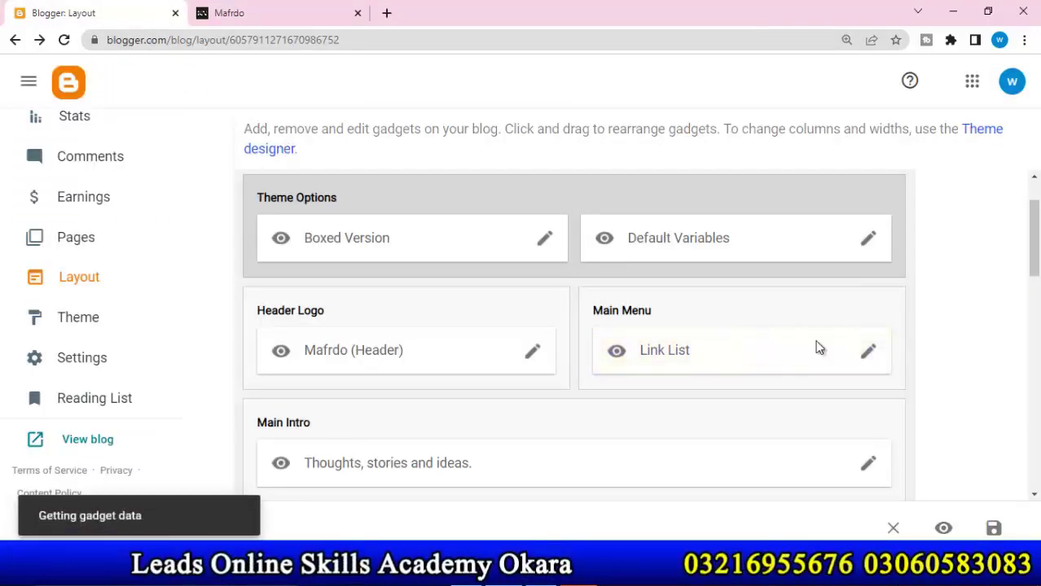
pyautogui.moveTo(699, 314); pyautogui.dragTo(680, 482)
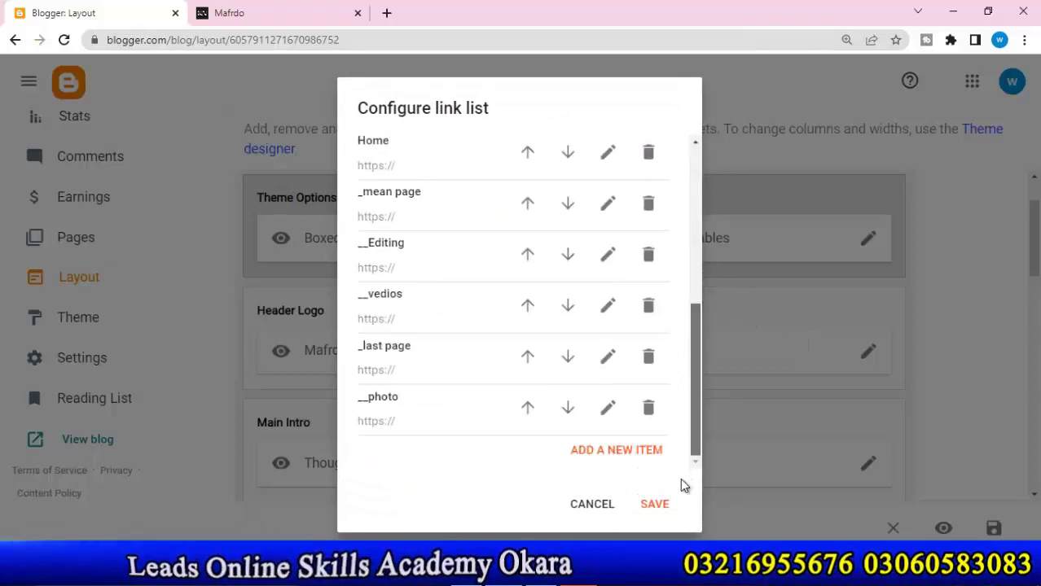
pyautogui.click(632, 456)
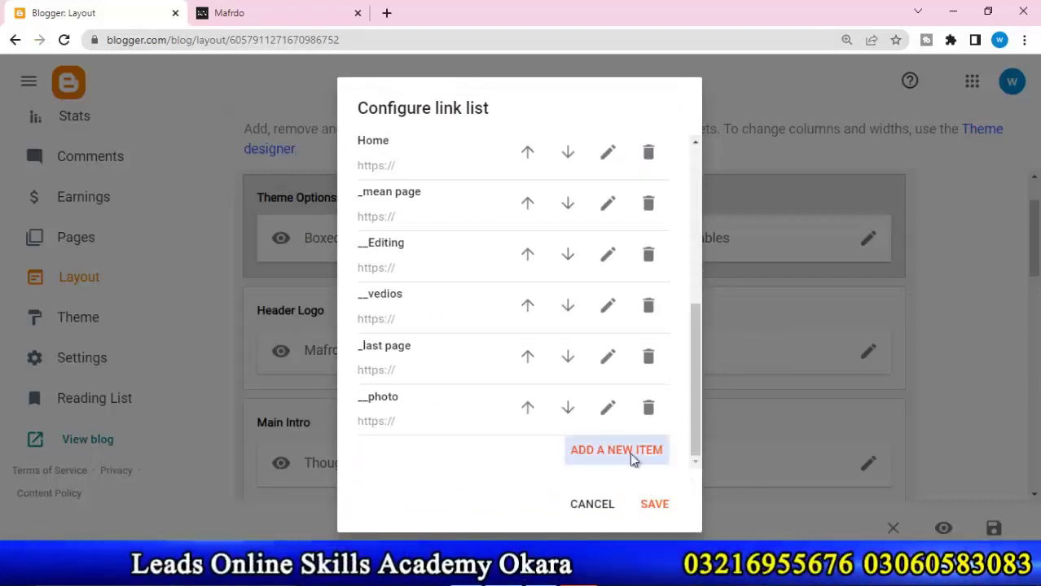
pyautogui.scroll(-2, 572, 320)
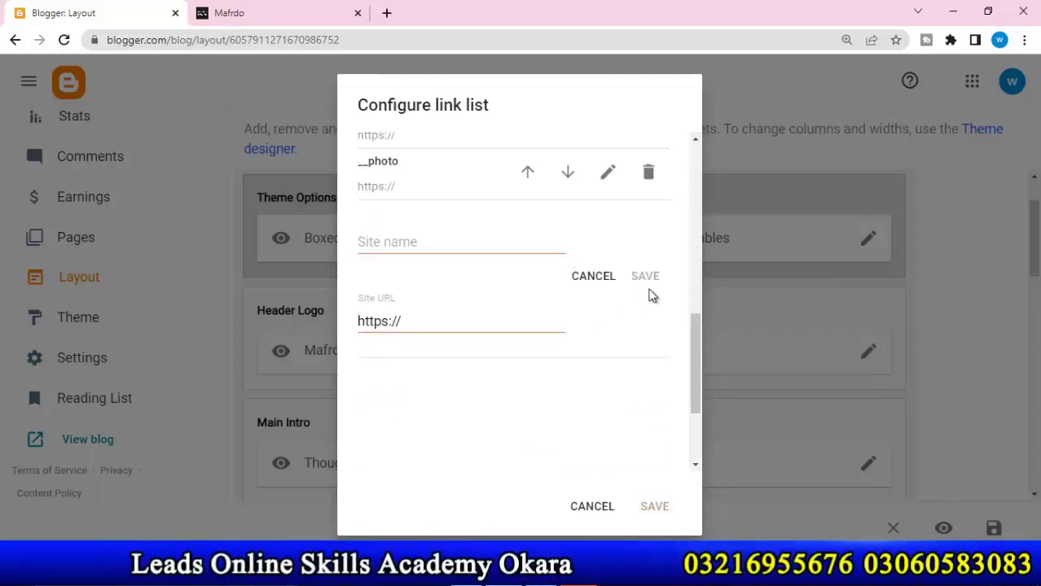
pyautogui.click(579, 513)
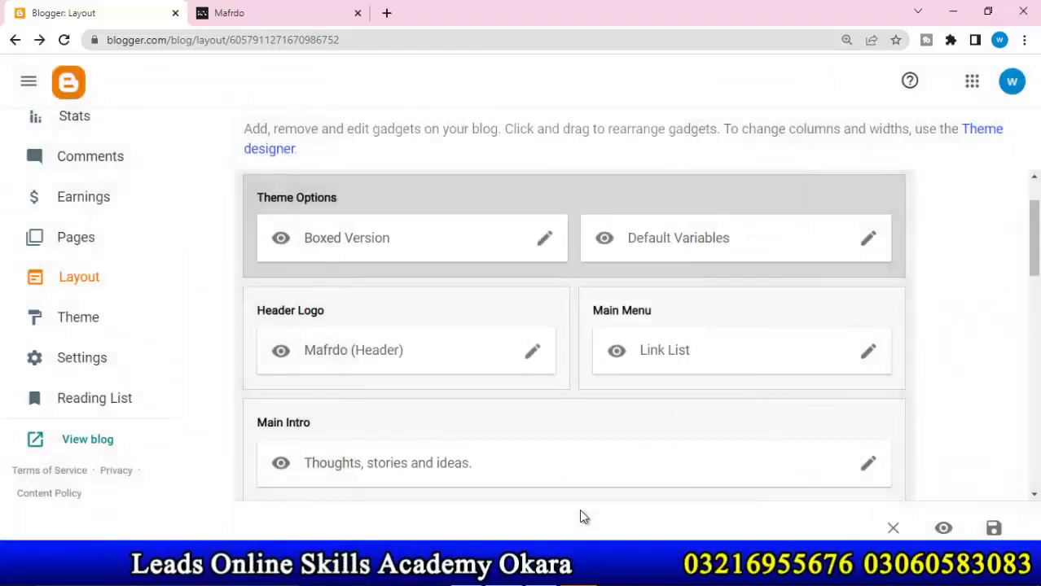
pyautogui.click(244, 12)
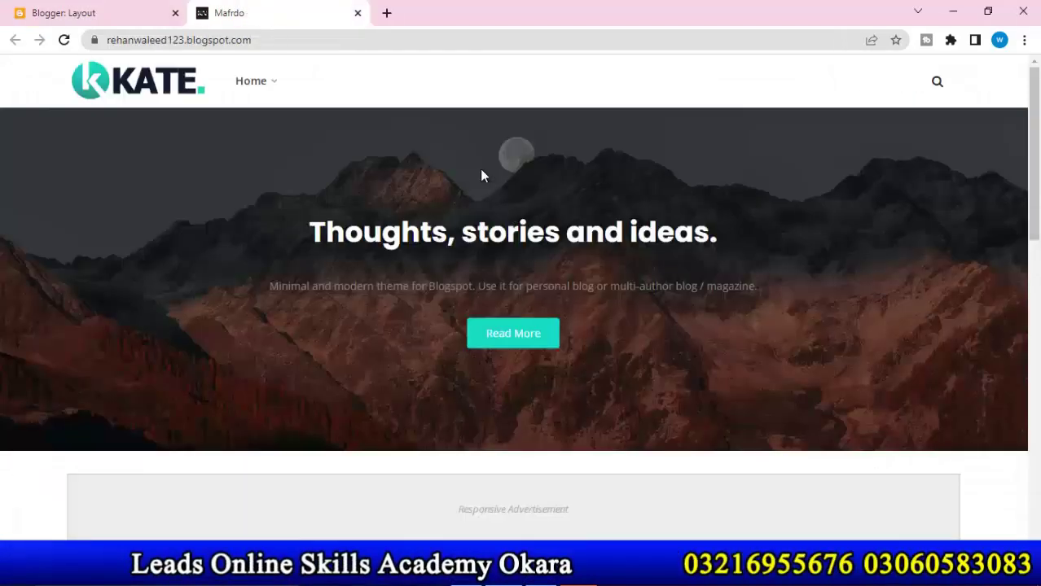